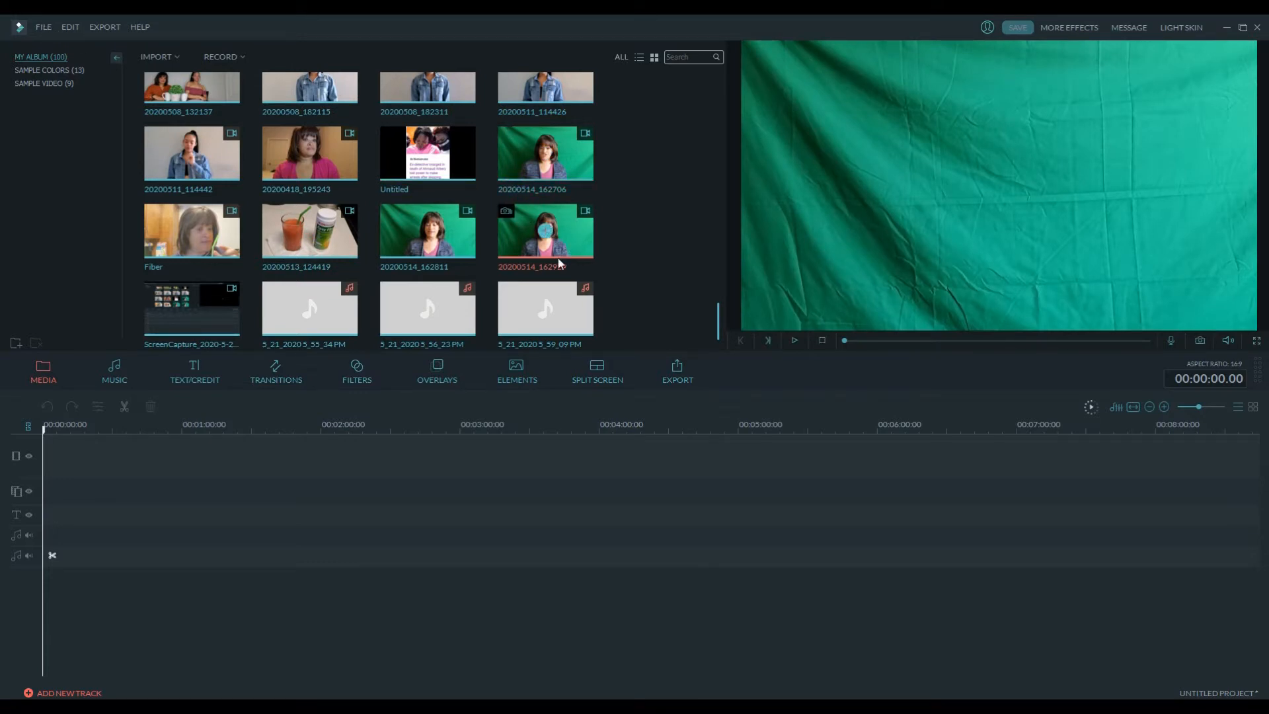
{"action": "left_click", "coordinate": [42, 30]}
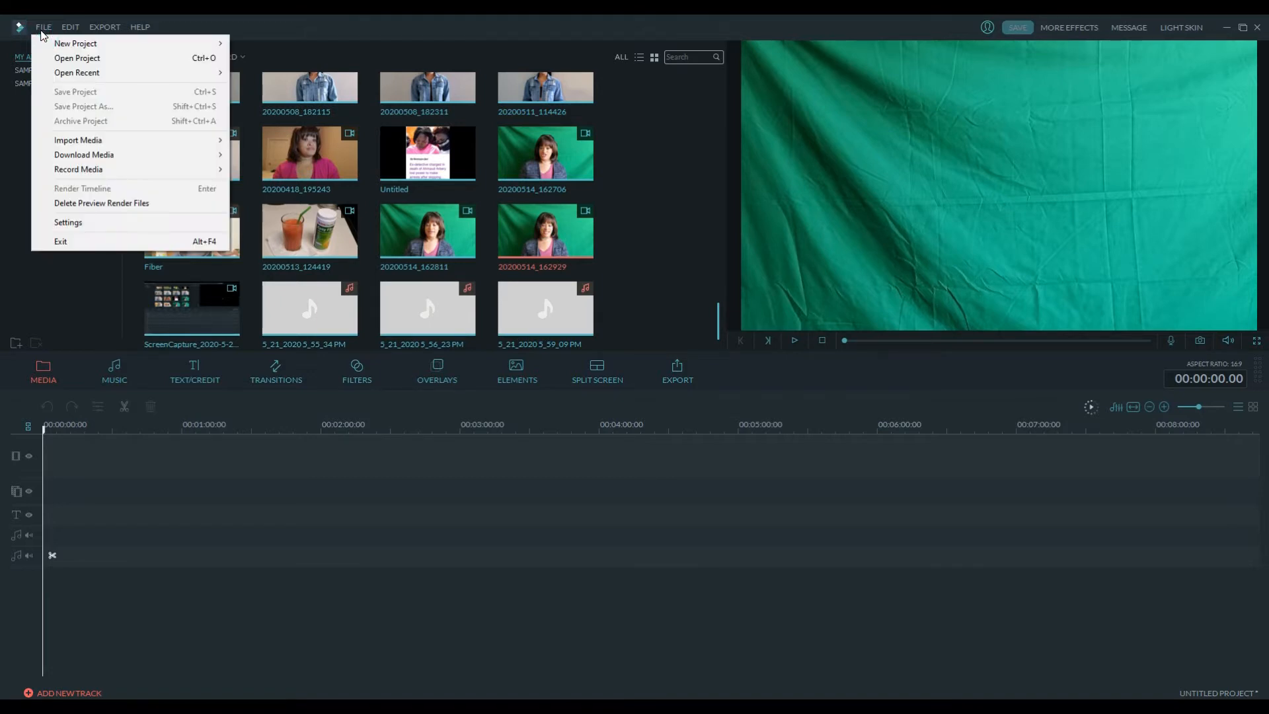
{"action": "mouse_move", "coordinate": [109, 141]}
{"action": "left_click", "coordinate": [623, 209]}
Place the green-screen clip 20200514_162929 at the start of the picture-in-picture track
{"action": "left_click", "coordinate": [545, 230]}
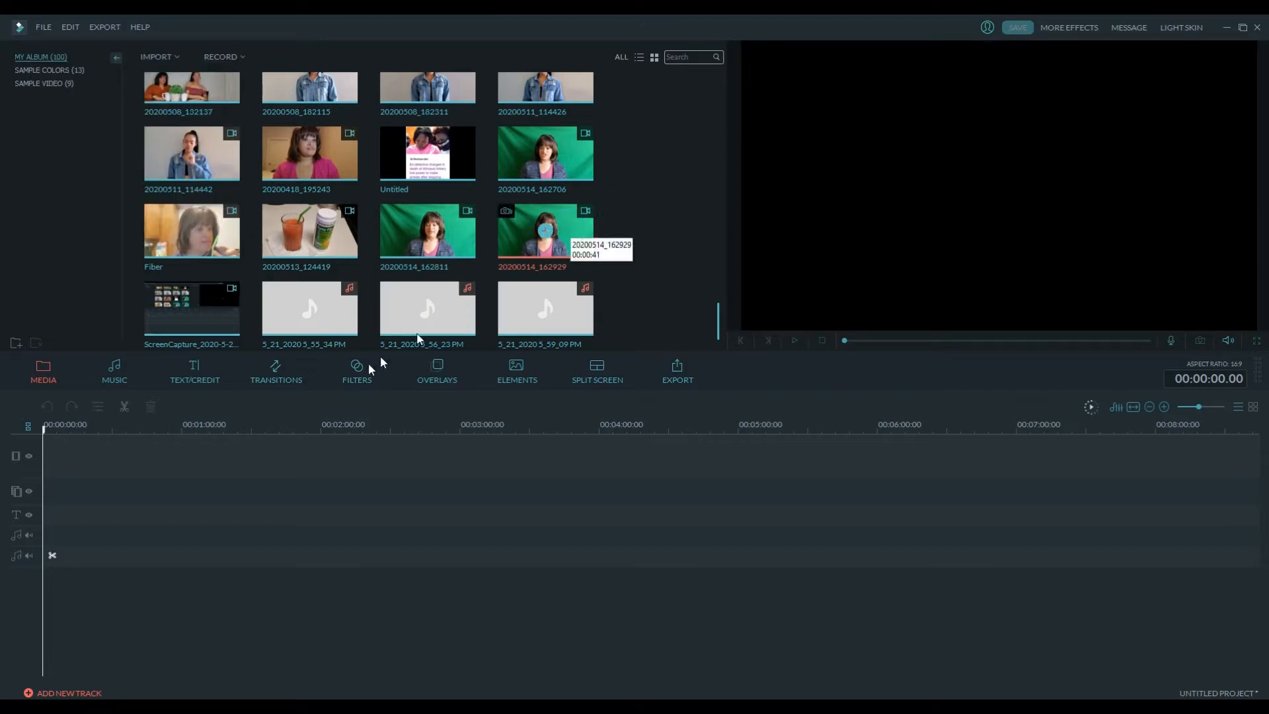
{"action": "left_click_drag", "start_coordinate": [177, 446], "coordinate": [45, 494]}
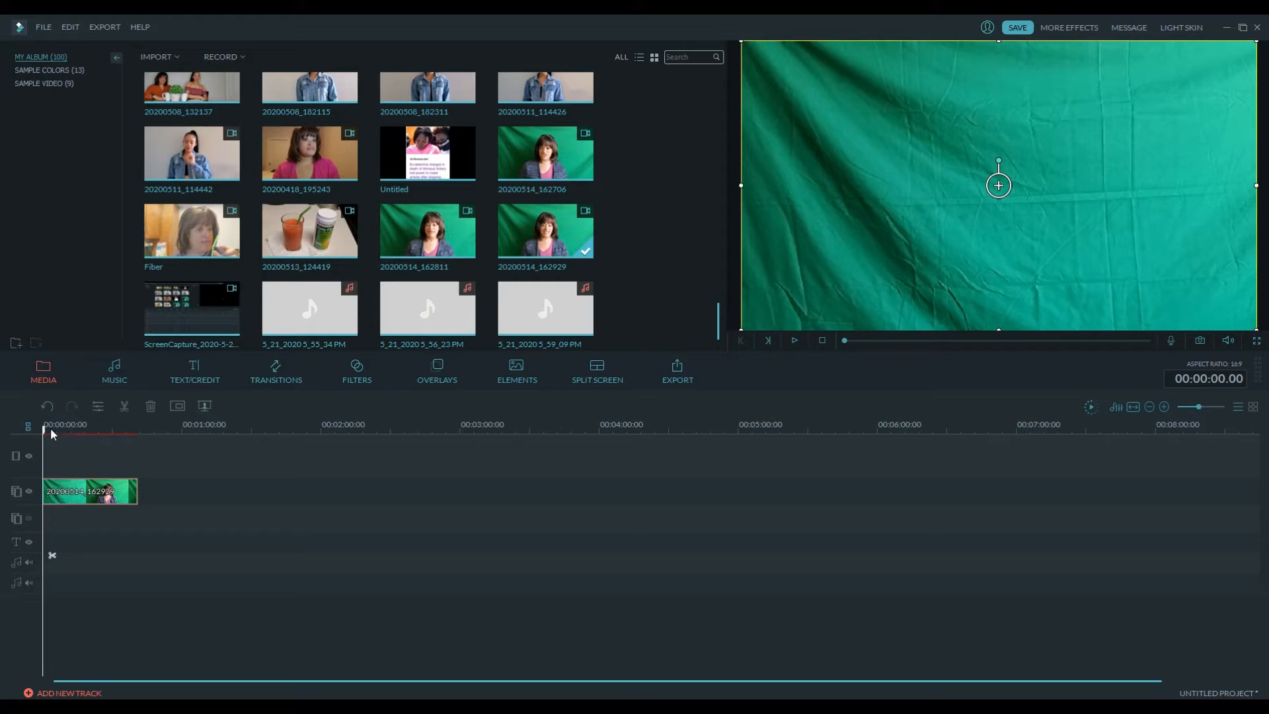
Cut off the opening of the green-screen clip at 00:00:07.10 and move the remaining part to the start of the timeline
{"action": "left_click_drag", "start_coordinate": [43, 430], "coordinate": [60, 430]}
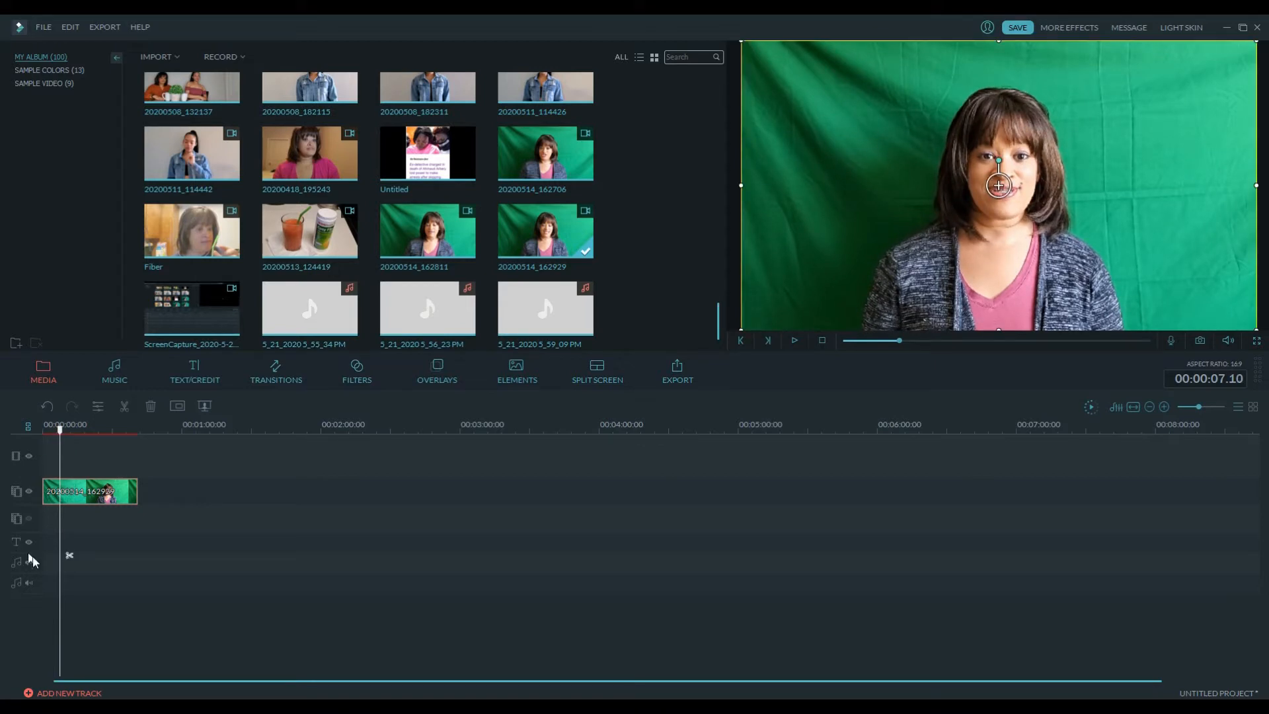
{"action": "left_click", "coordinate": [69, 555]}
{"action": "left_click", "coordinate": [50, 493]}
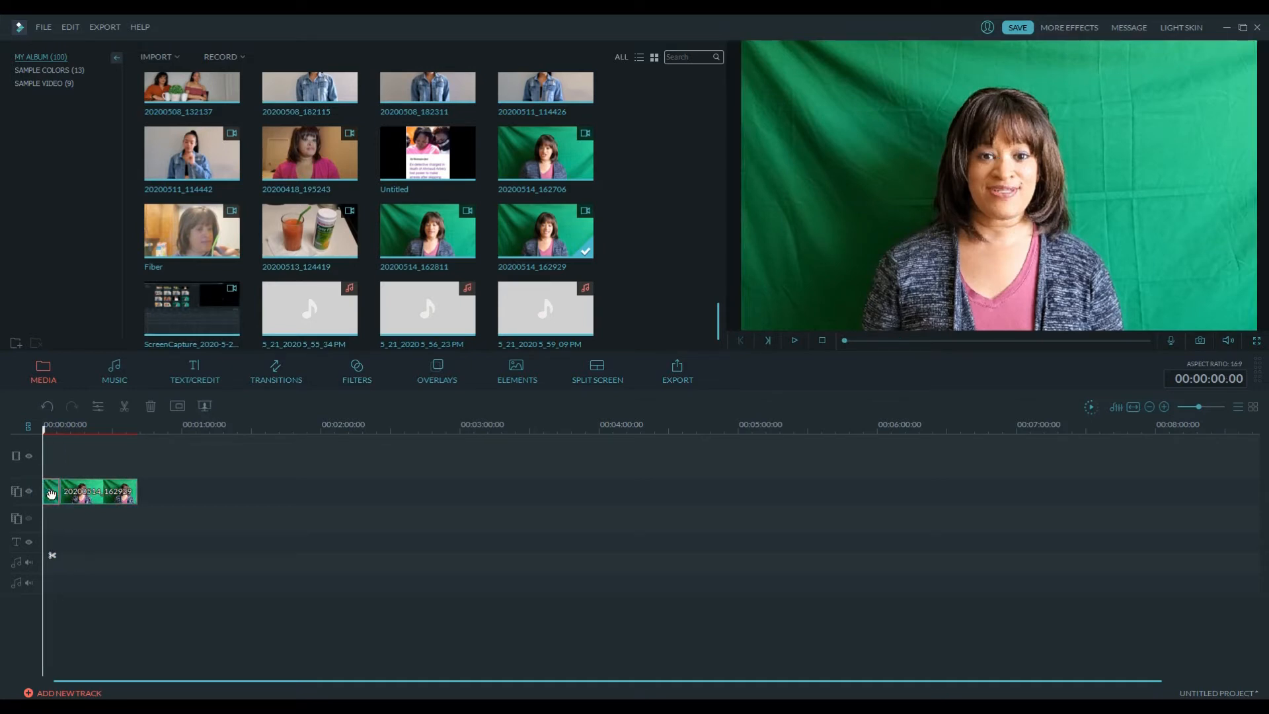
{"action": "key", "text": "Delete"}
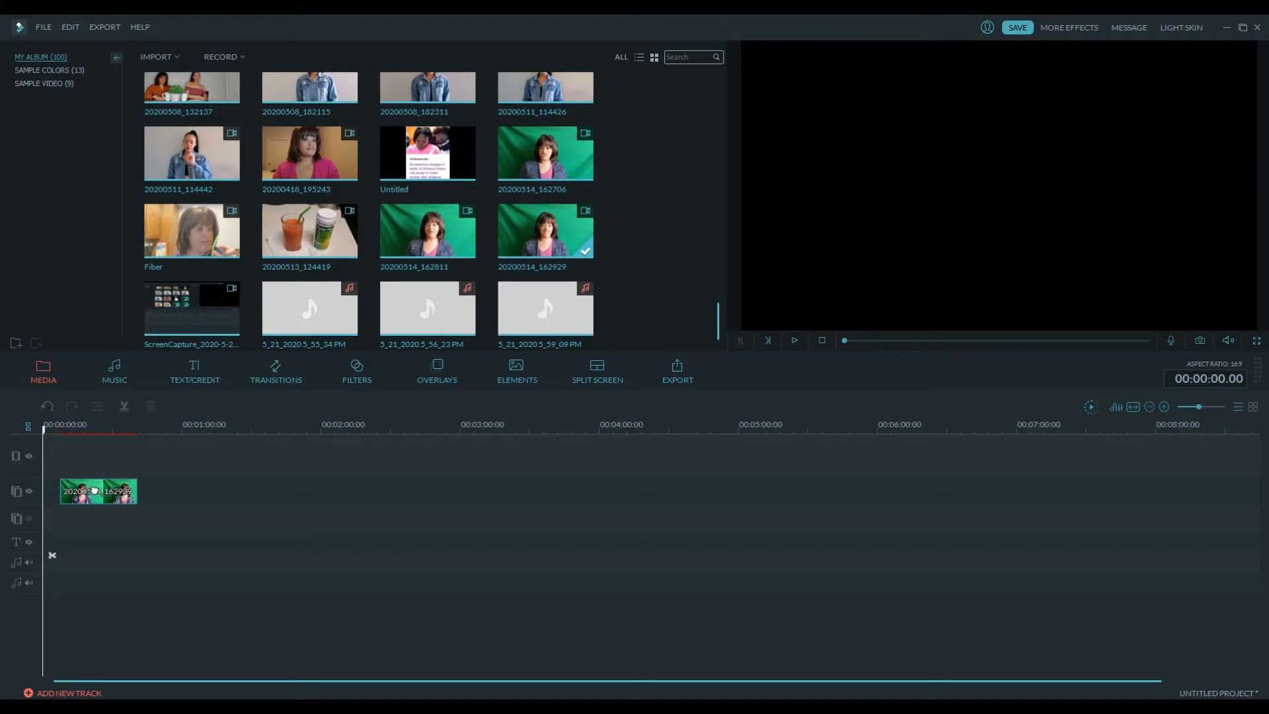
{"action": "left_click_drag", "start_coordinate": [96, 492], "coordinate": [79, 490]}
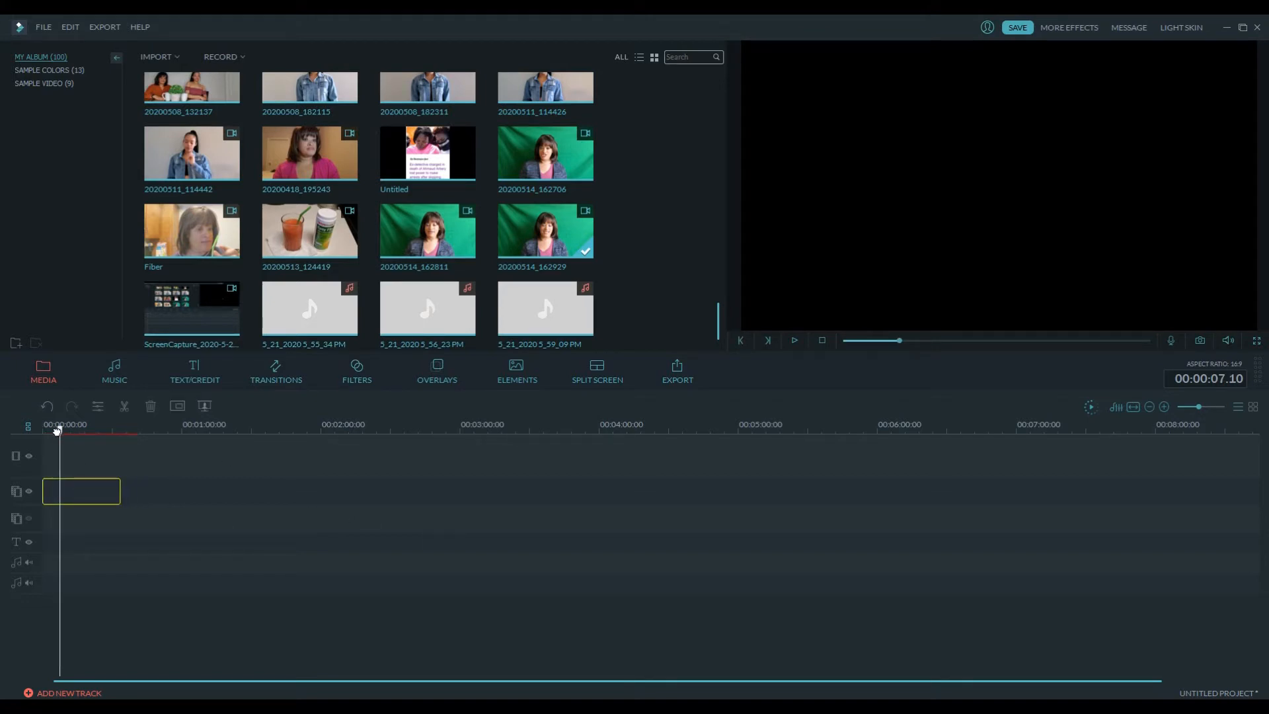
{"action": "left_click_drag", "start_coordinate": [64, 430], "coordinate": [44, 428]}
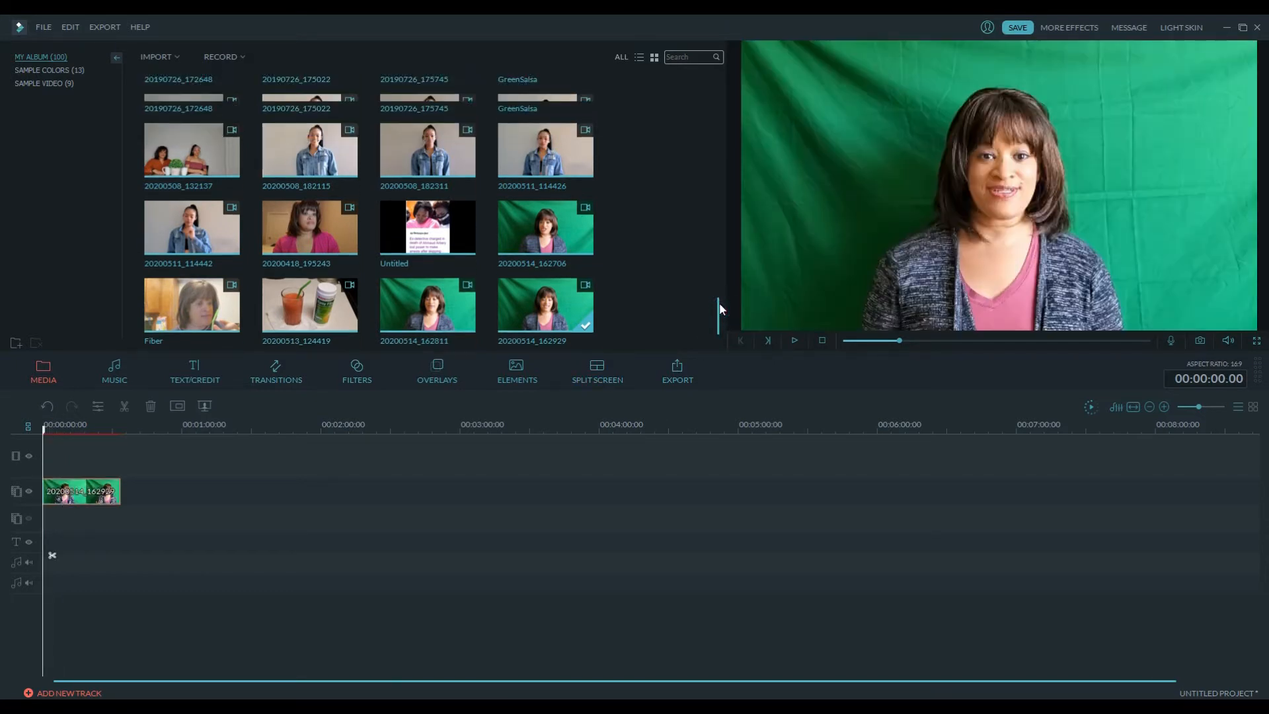
Add the kitchen-1940176_1920 image at the start of the main video track and realign the green-screen clip beneath it
{"action": "left_click_drag", "start_coordinate": [719, 304], "coordinate": [743, 138]}
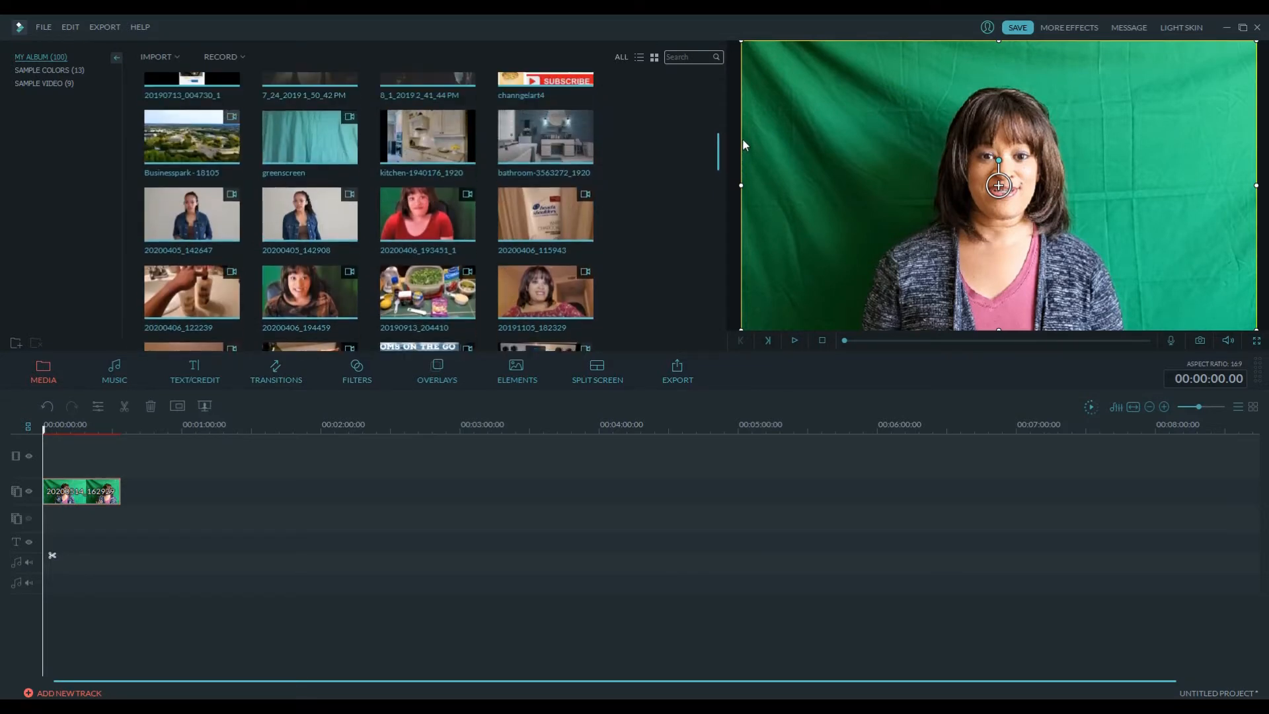
{"action": "left_click", "coordinate": [453, 140]}
{"action": "left_click_drag", "start_coordinate": [449, 202], "coordinate": [73, 452]}
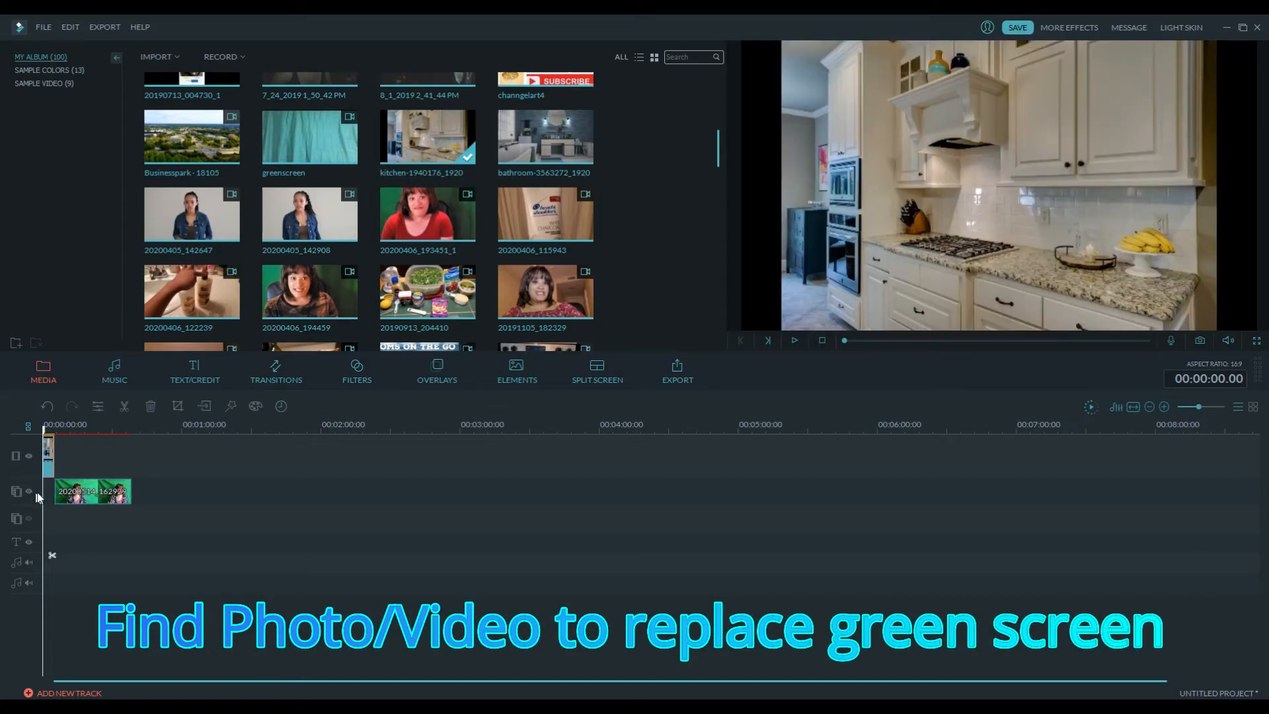
{"action": "left_click_drag", "start_coordinate": [83, 495], "coordinate": [73, 495]}
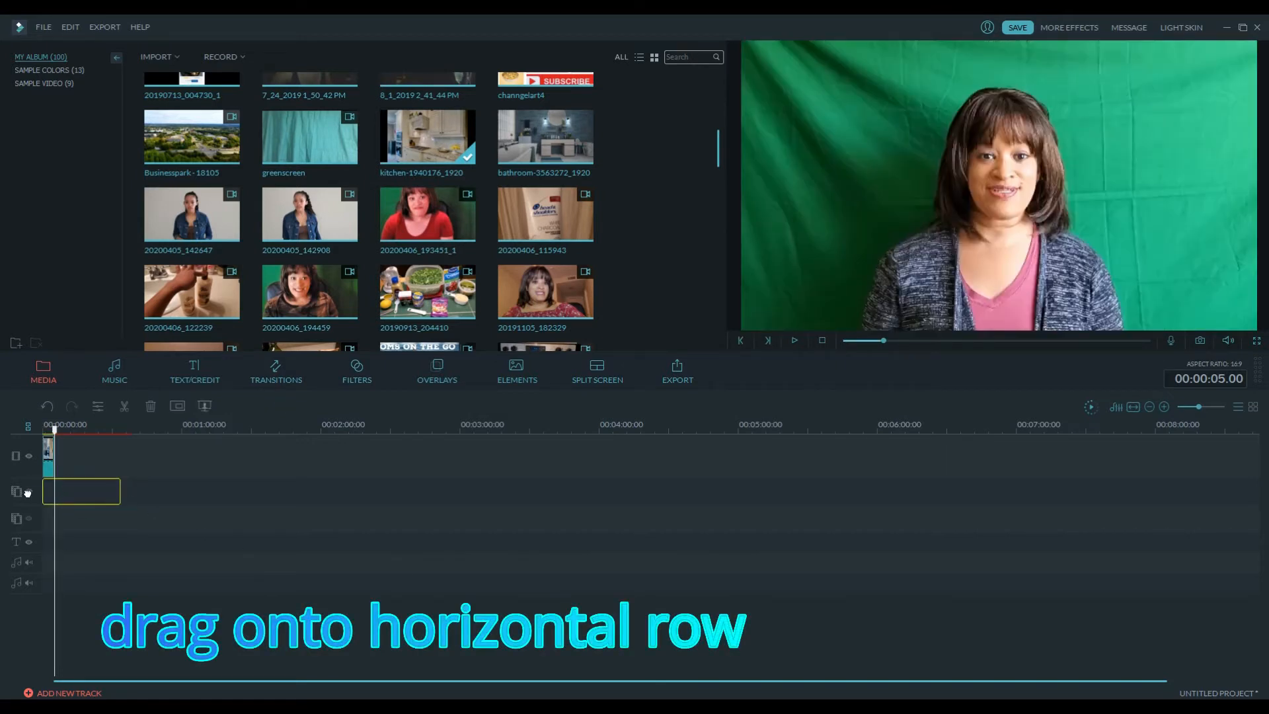
Extend the kitchen image to the end of the green-screen clip and return the playhead to the start
{"action": "left_click_drag", "start_coordinate": [76, 449], "coordinate": [78, 464]}
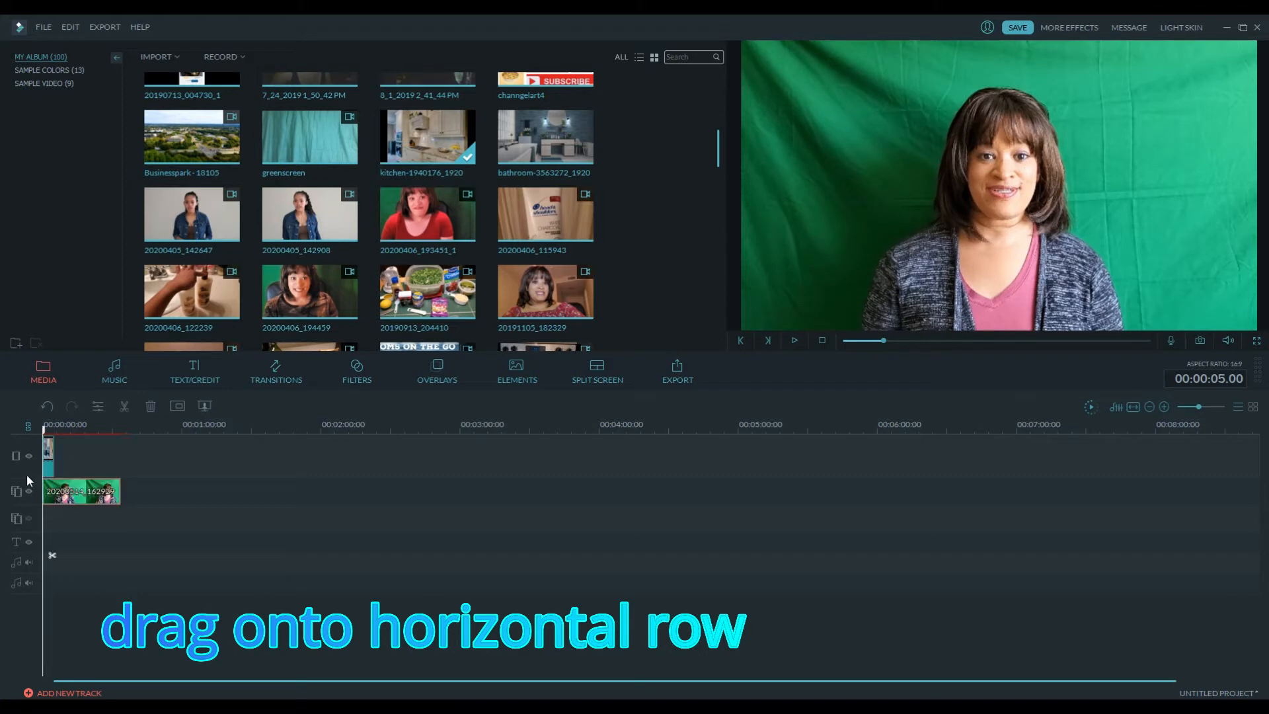
{"action": "left_click", "coordinate": [53, 454]}
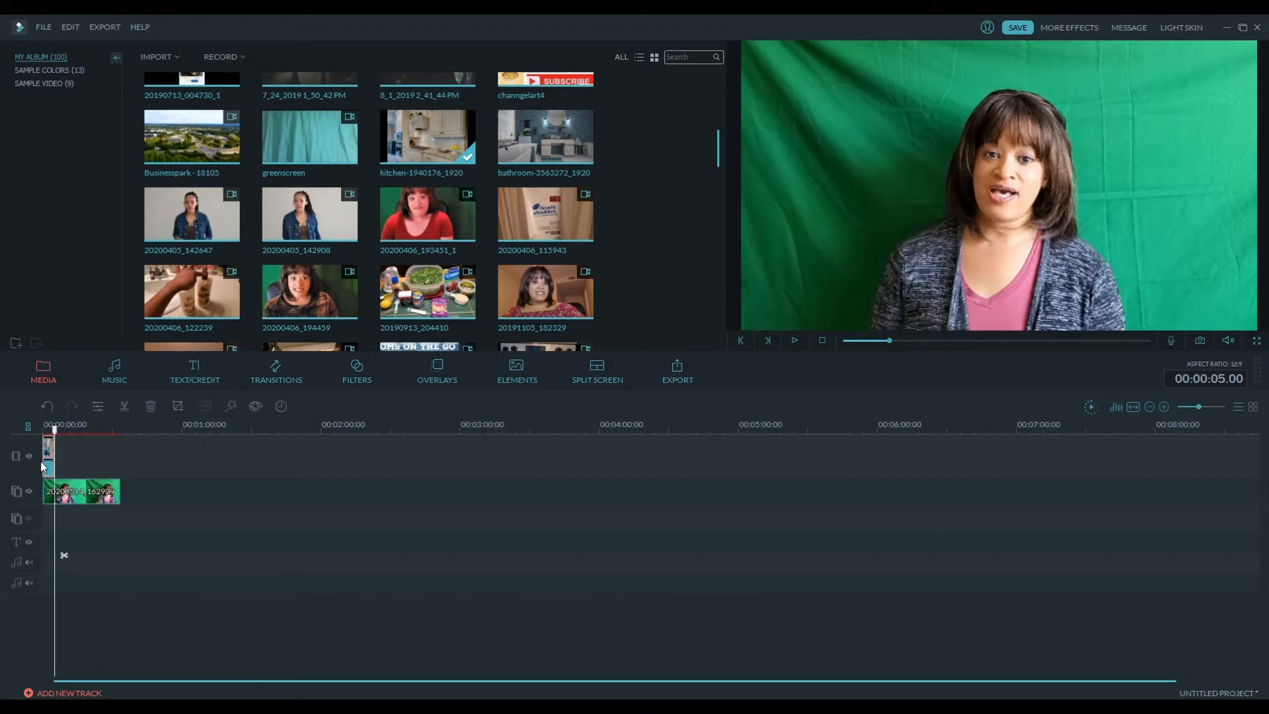
{"action": "left_click_drag", "start_coordinate": [55, 429], "coordinate": [48, 430]}
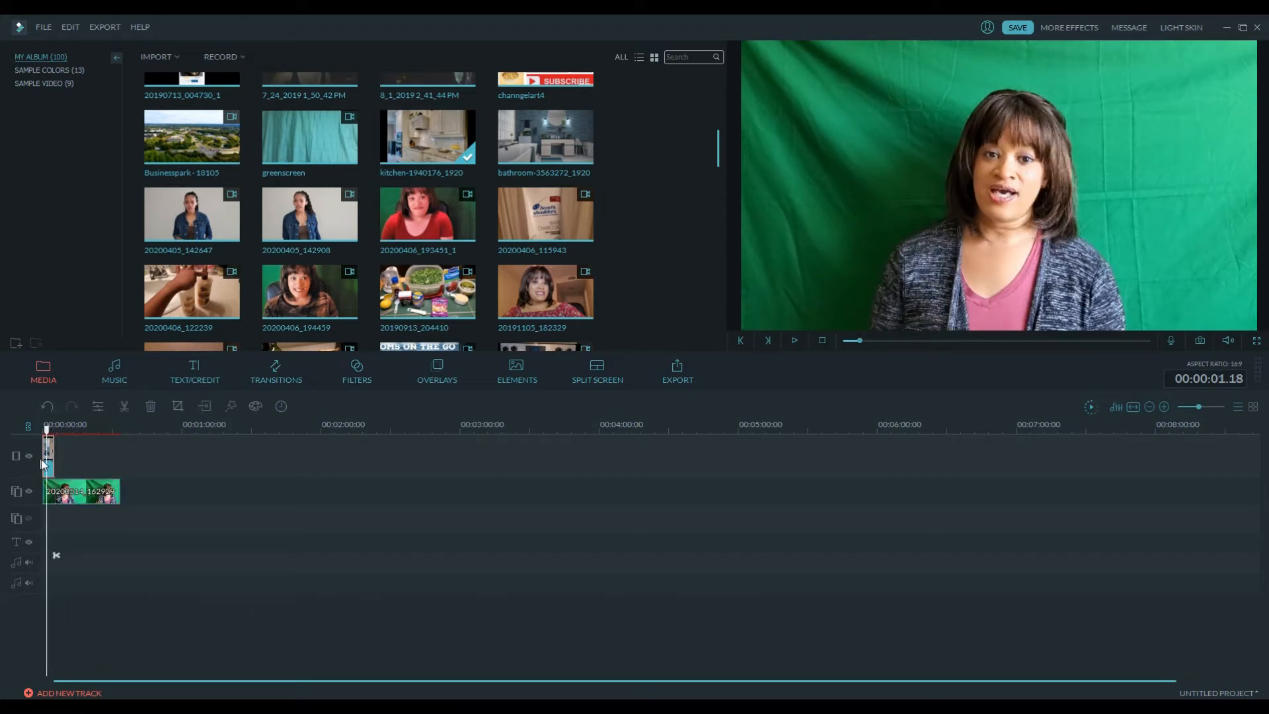
{"action": "left_click", "coordinate": [50, 457]}
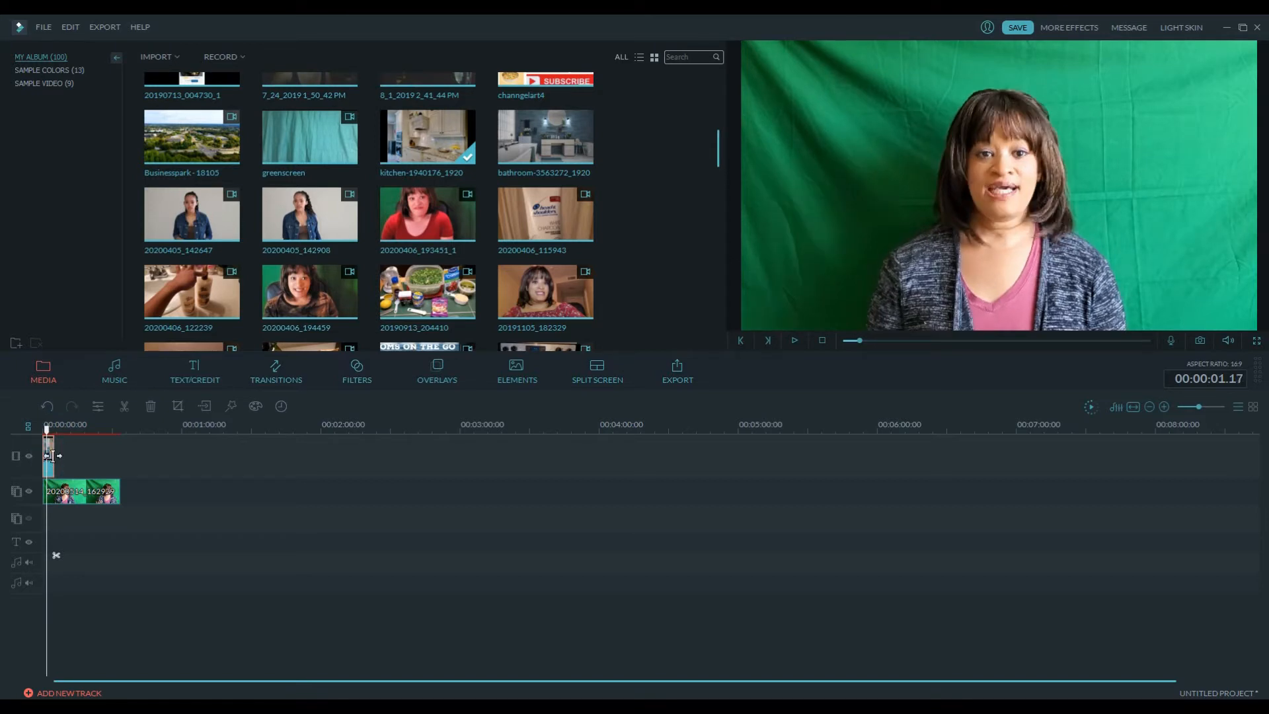
{"action": "left_click", "coordinate": [52, 455]}
{"action": "left_click_drag", "start_coordinate": [53, 455], "coordinate": [121, 456]}
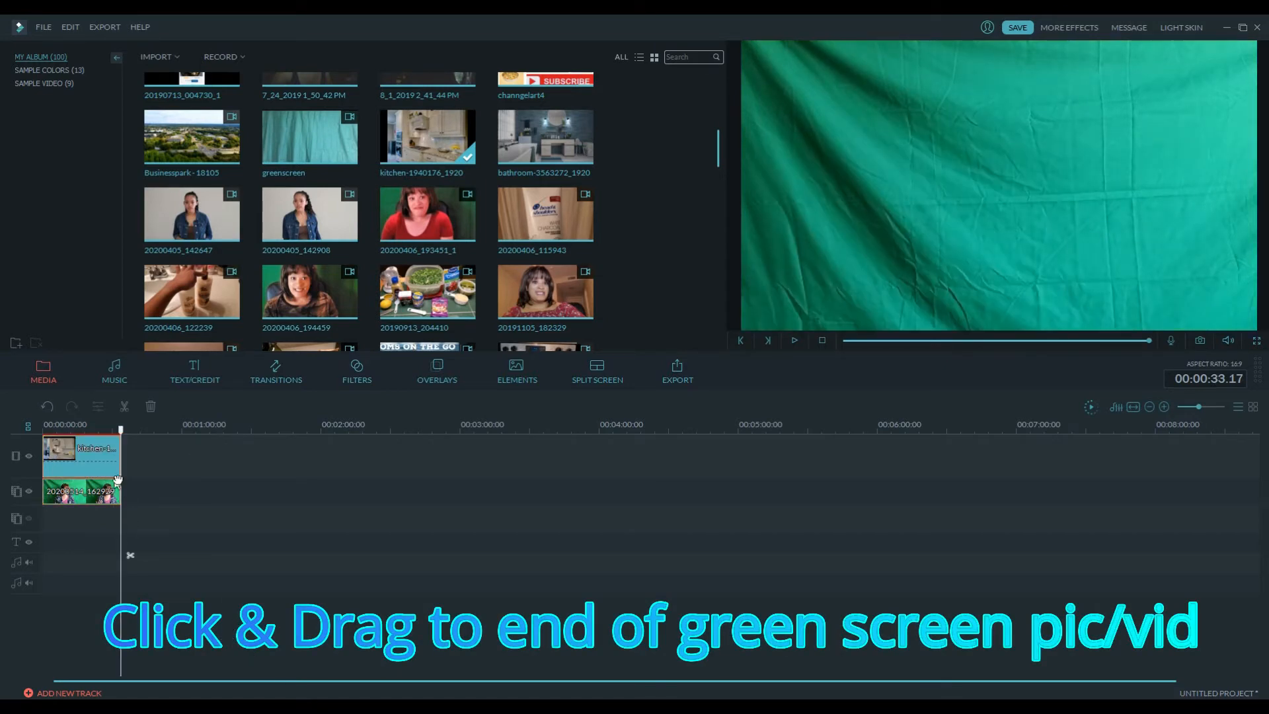
{"action": "left_click_drag", "start_coordinate": [120, 429], "coordinate": [36, 435]}
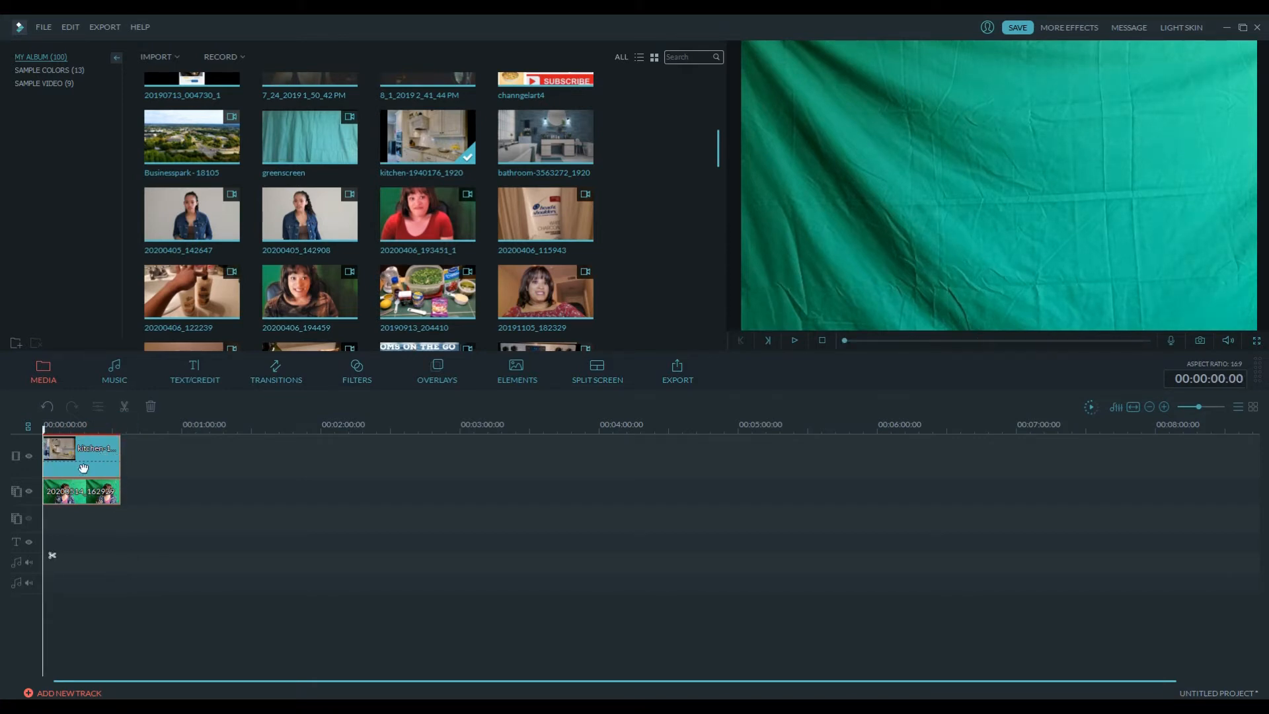
Open the Green Screen settings of the picture-in-picture clip and make parts of the clip transparent
{"action": "left_click", "coordinate": [59, 498]}
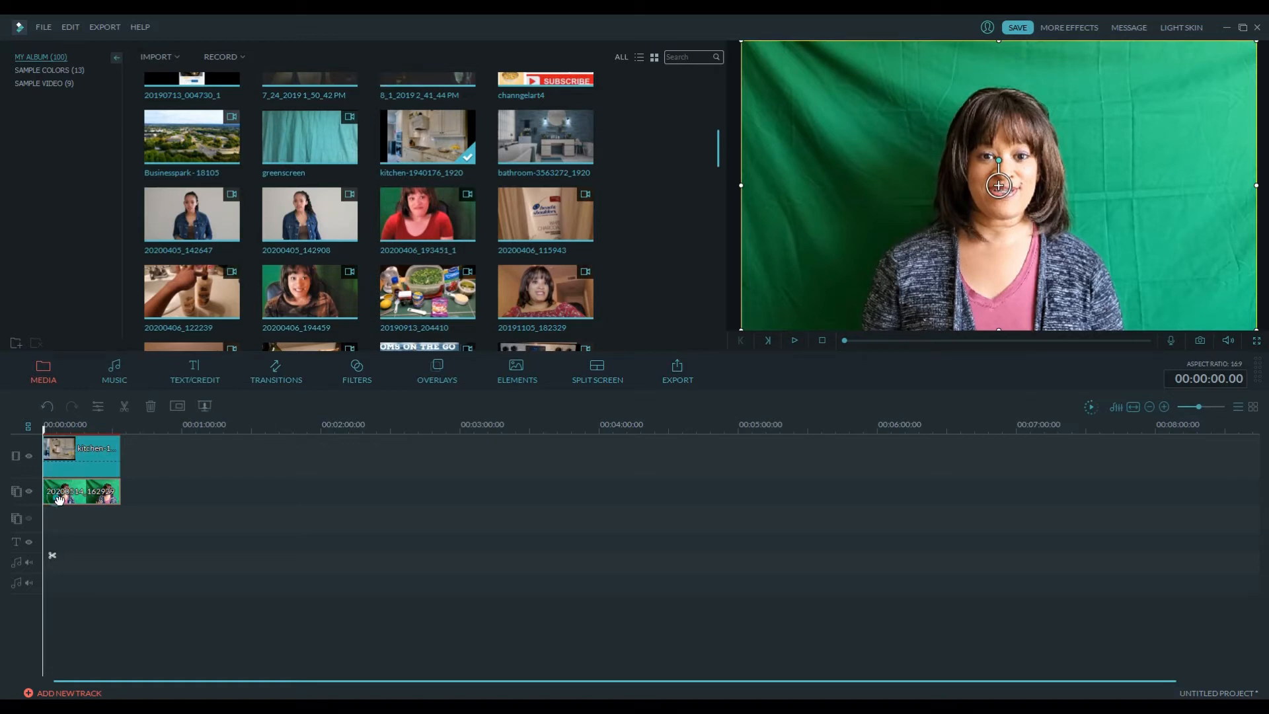
{"action": "left_click", "coordinate": [91, 462]}
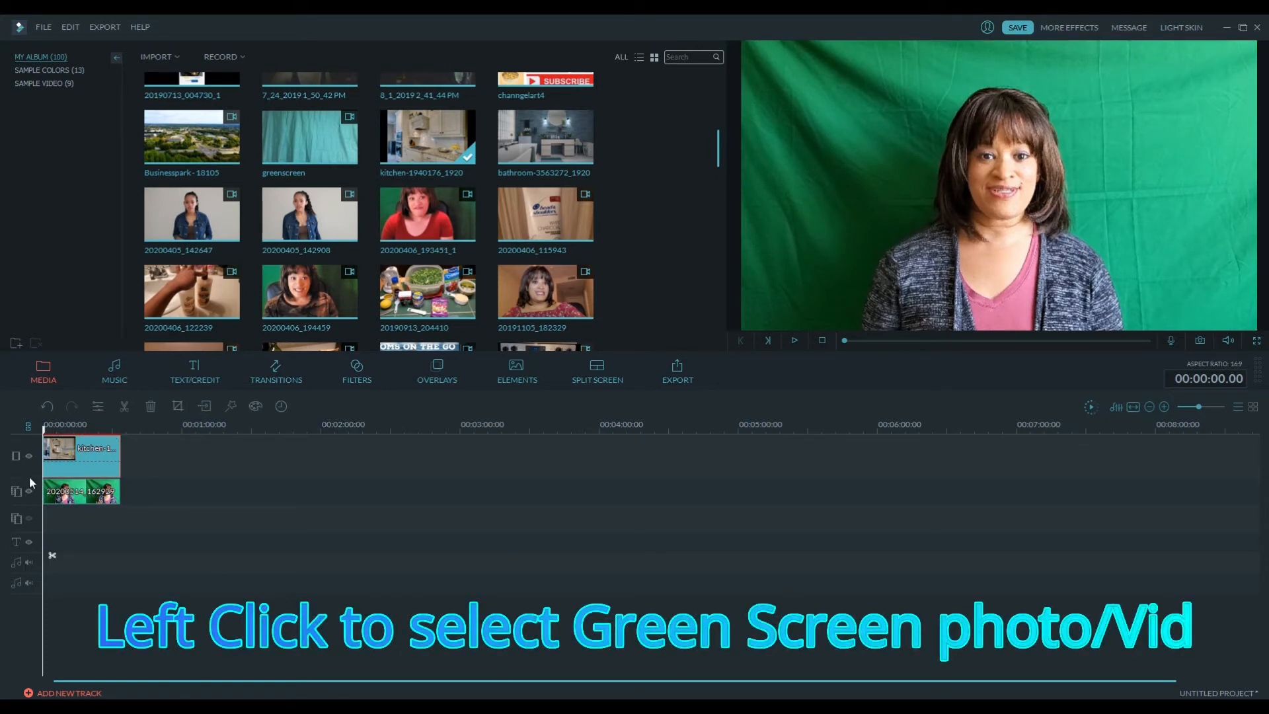
{"action": "left_click", "coordinate": [98, 498]}
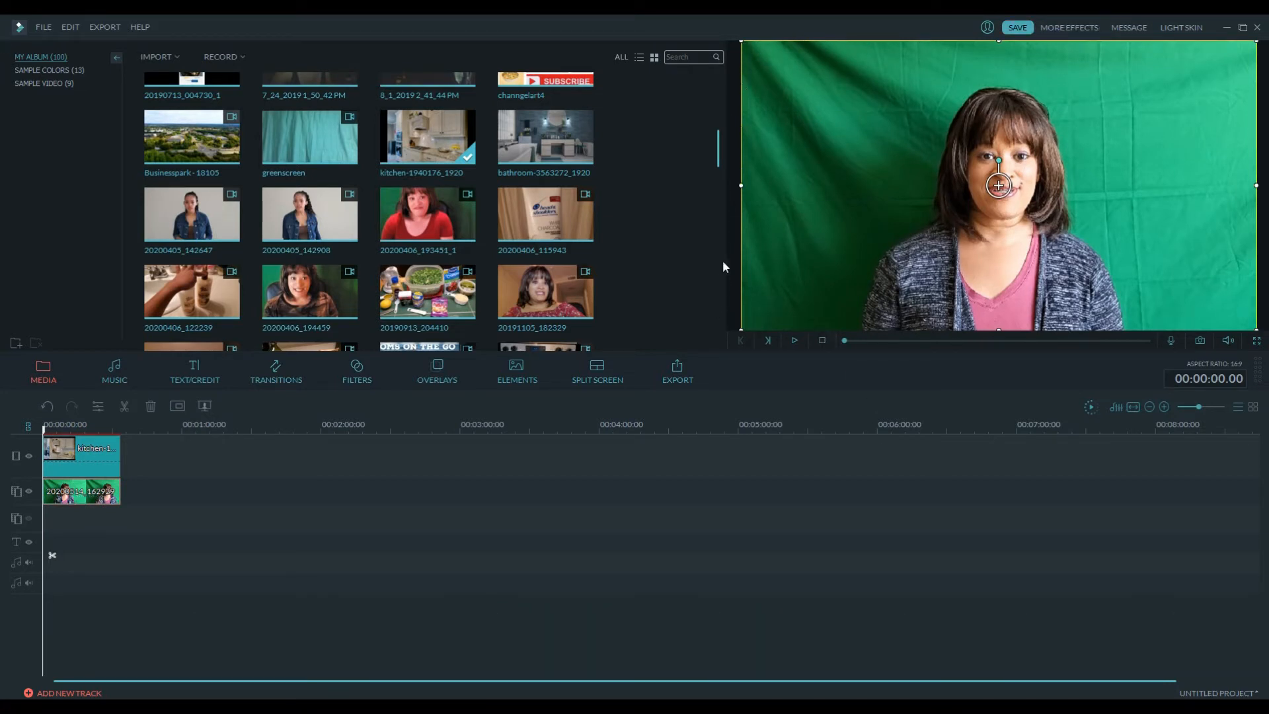
{"action": "right_click", "coordinate": [64, 492]}
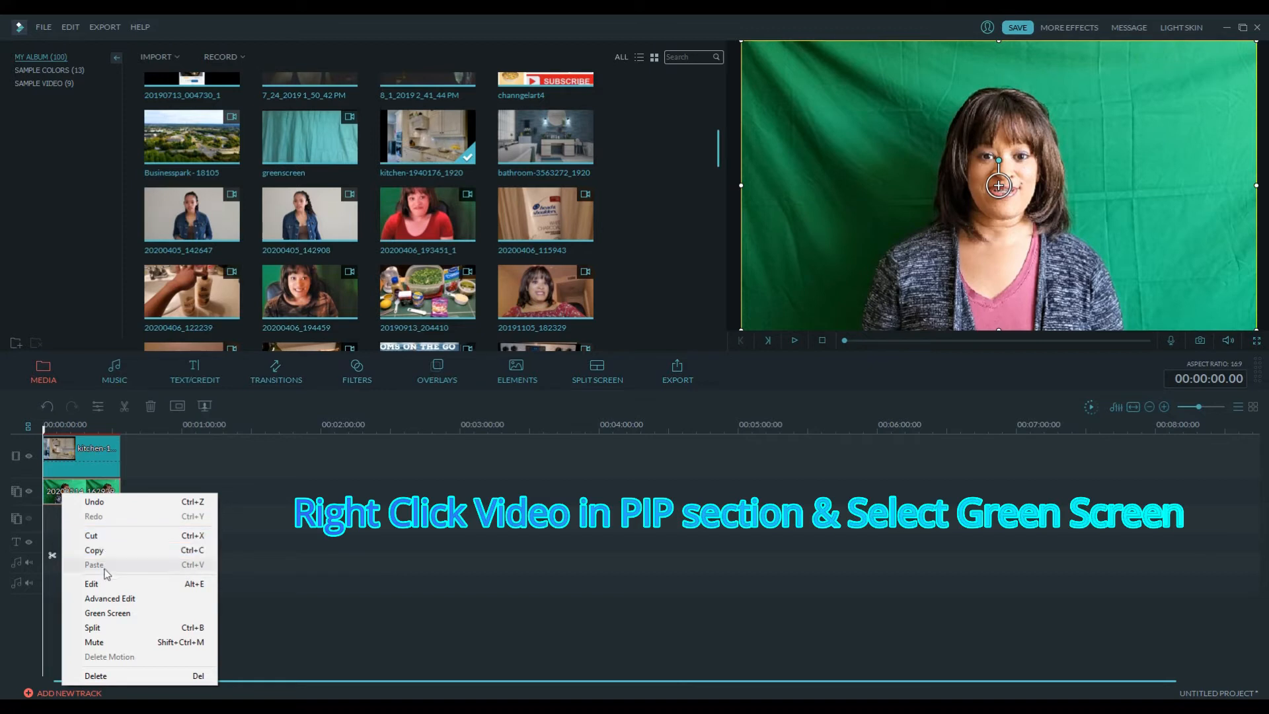
{"action": "left_click", "coordinate": [119, 614]}
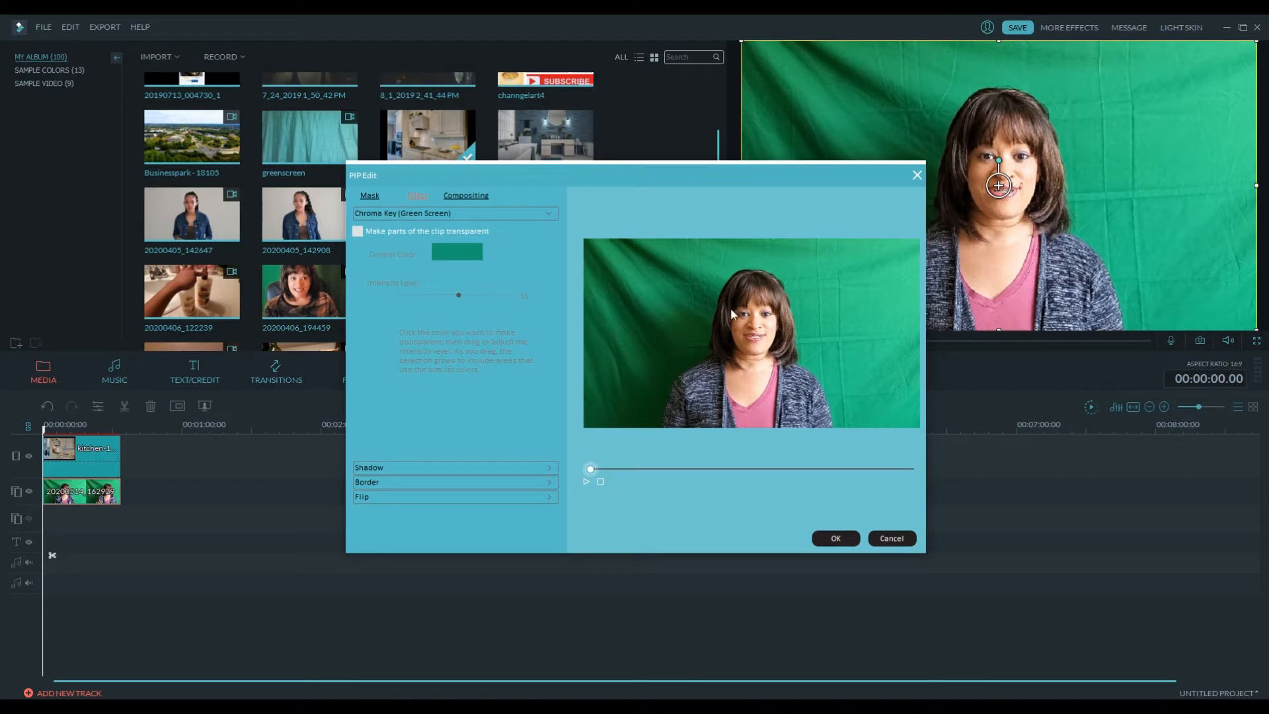
{"action": "left_click", "coordinate": [357, 231]}
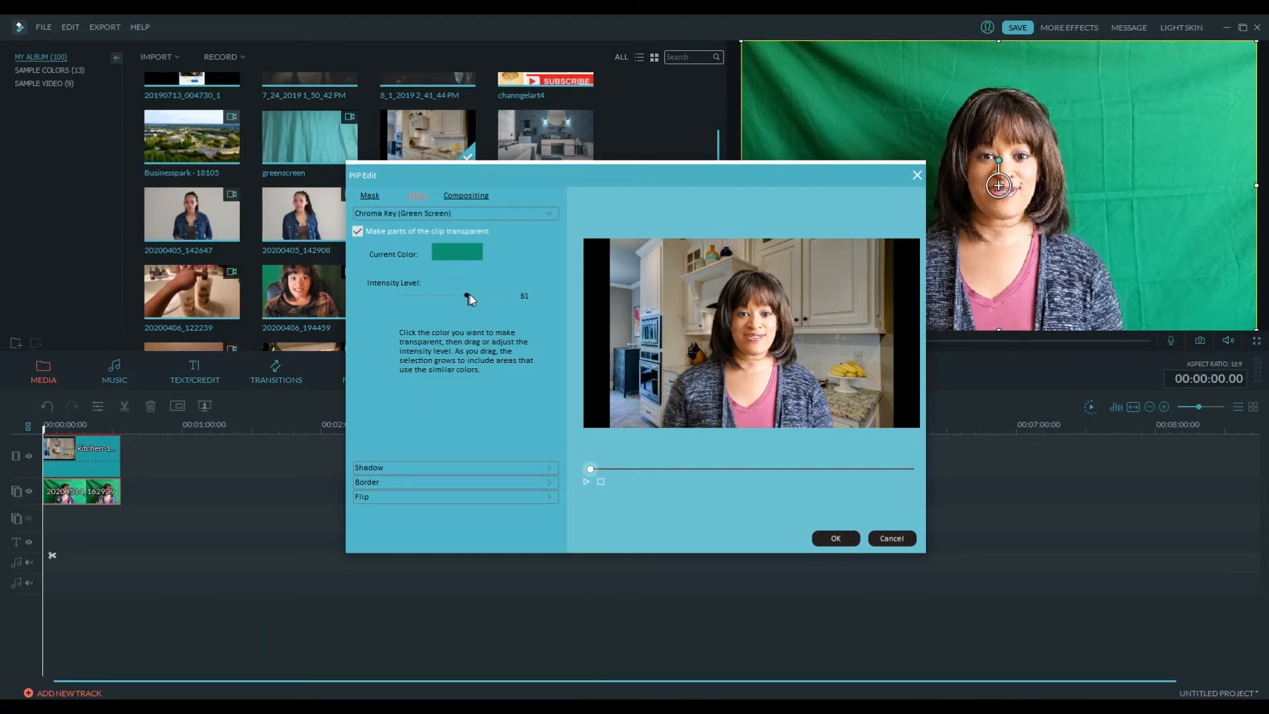
Set the chroma key intensity level to 53, preview the keyed clip and apply the effect
{"action": "left_click_drag", "start_coordinate": [470, 298], "coordinate": [477, 299]}
{"action": "left_click_drag", "start_coordinate": [513, 297], "coordinate": [458, 299]}
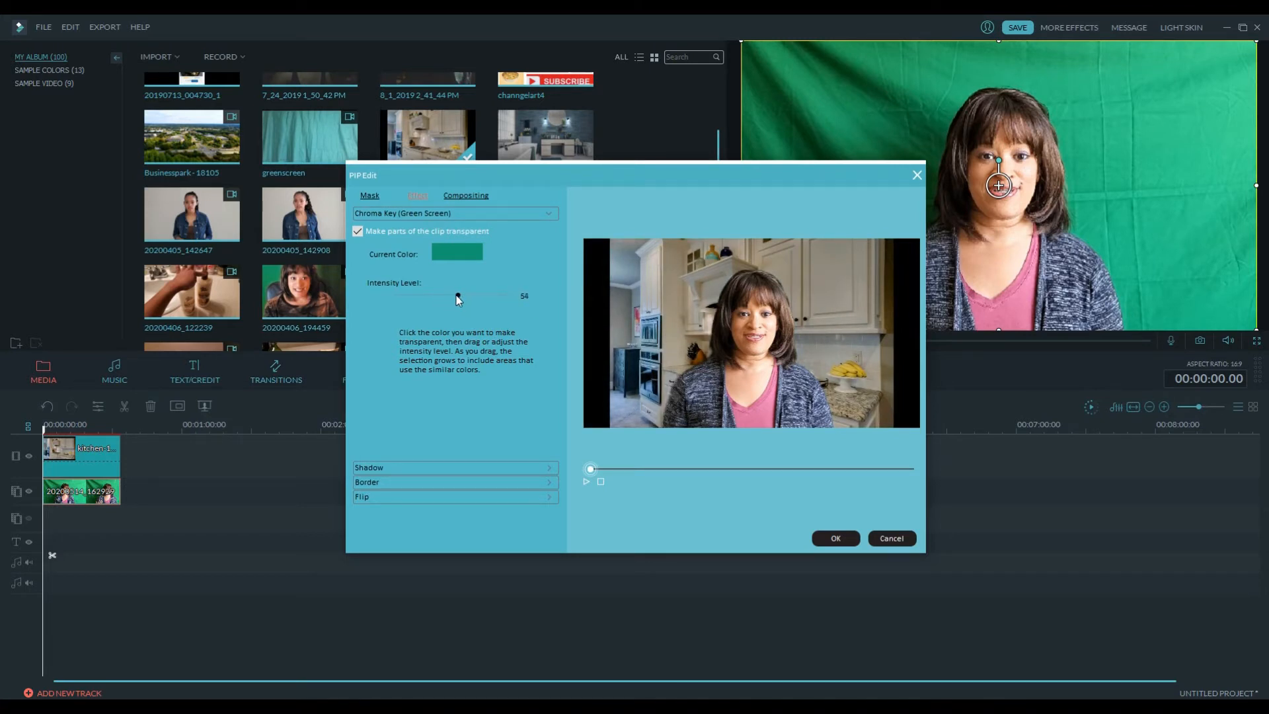
{"action": "left_click", "coordinate": [585, 482]}
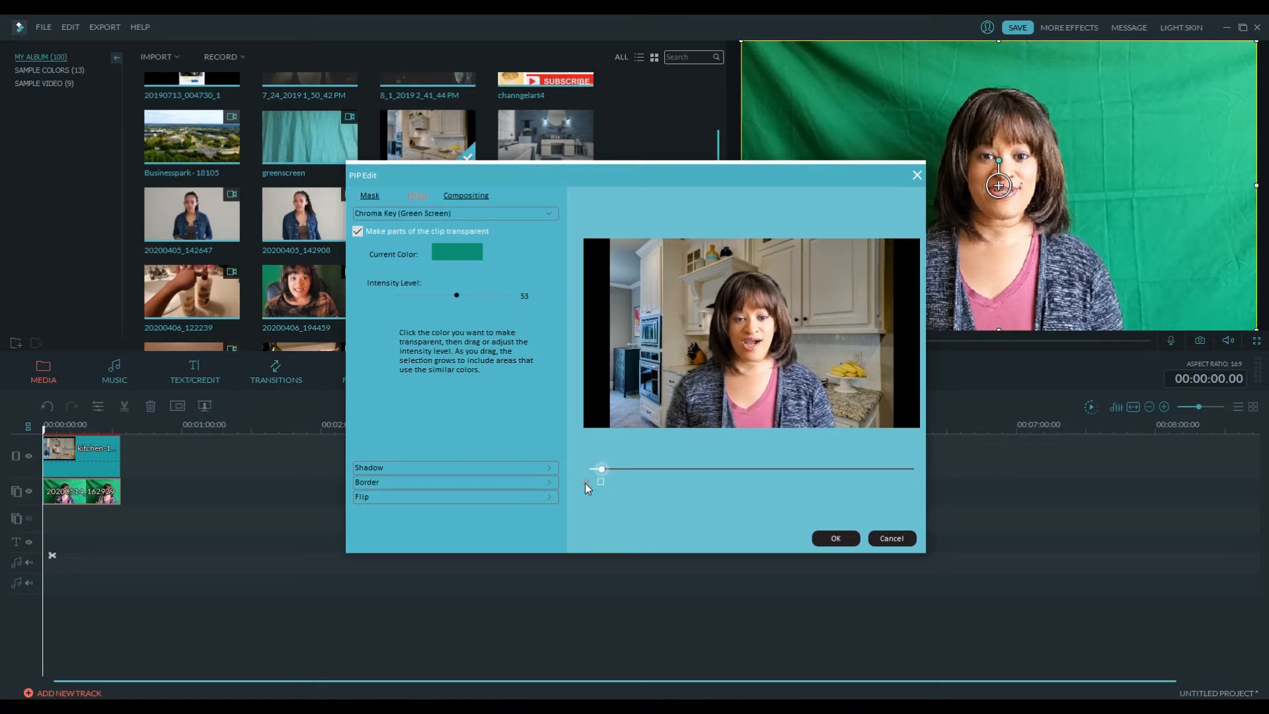
{"action": "left_click", "coordinate": [585, 482]}
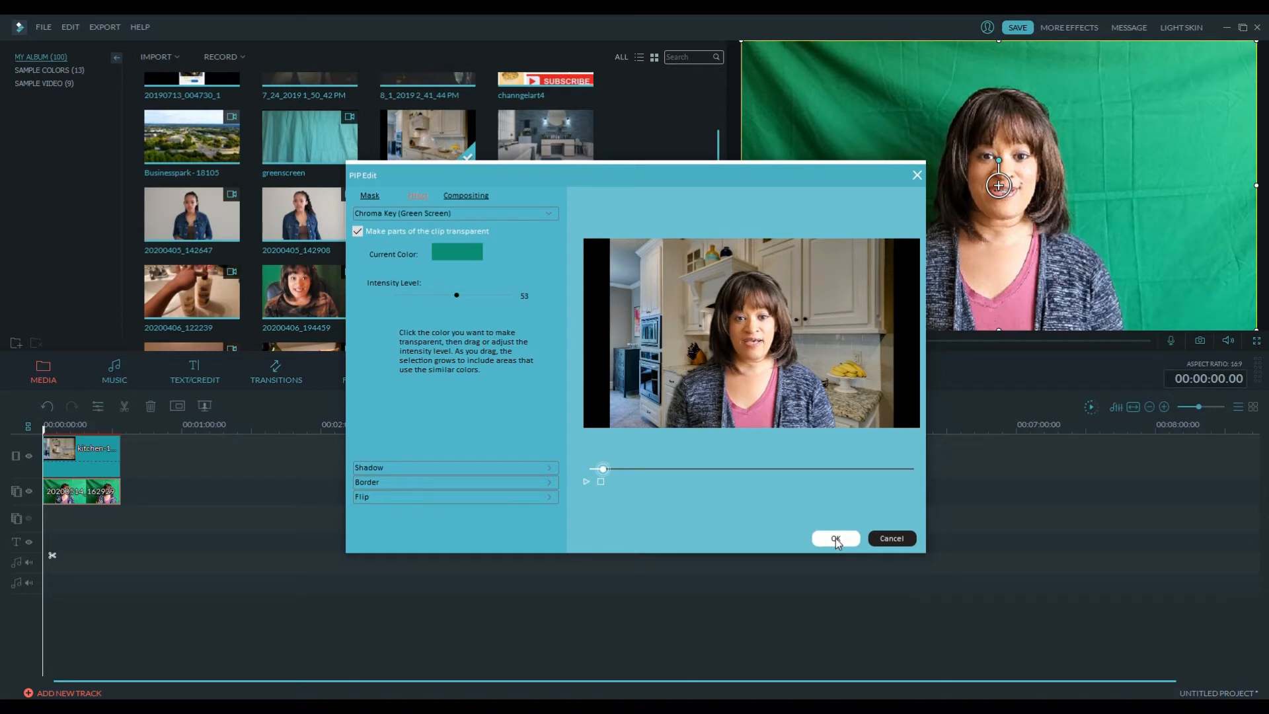
{"action": "left_click", "coordinate": [836, 538]}
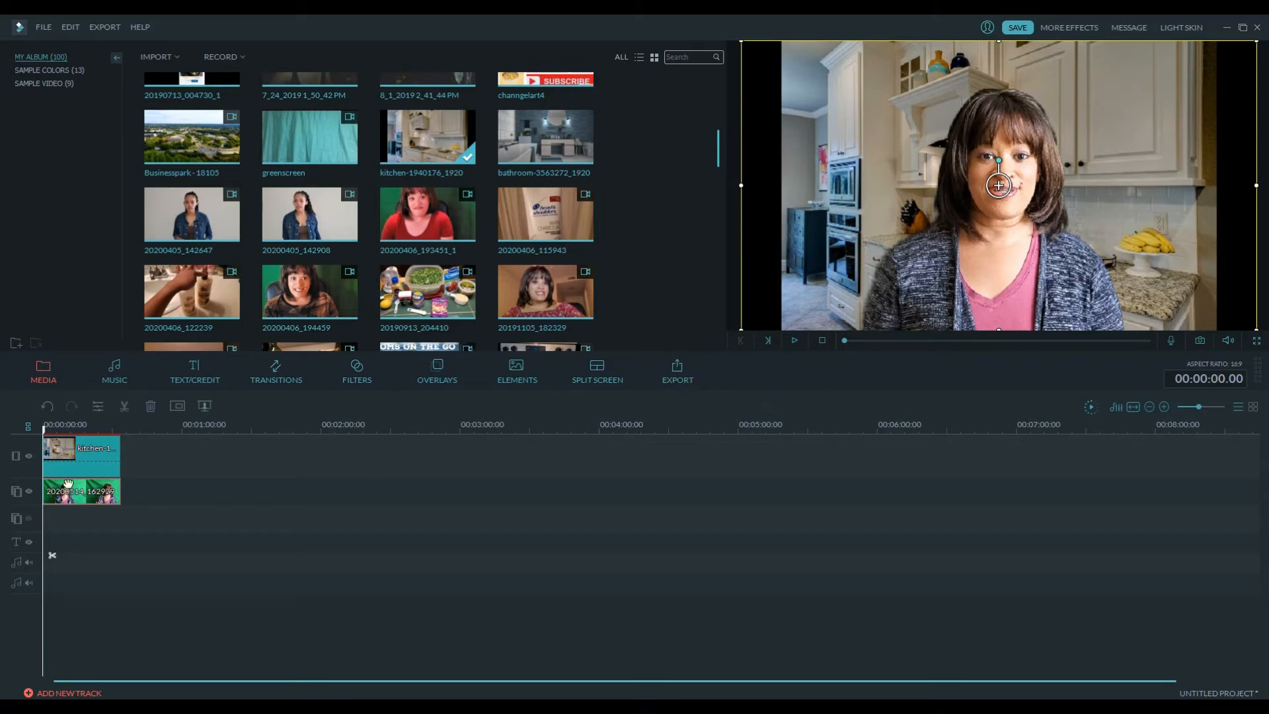
Add the clip 20191105_182329 to the main video track directly after the kitchen image, at 00:00:33.17
{"action": "left_click", "coordinate": [157, 495]}
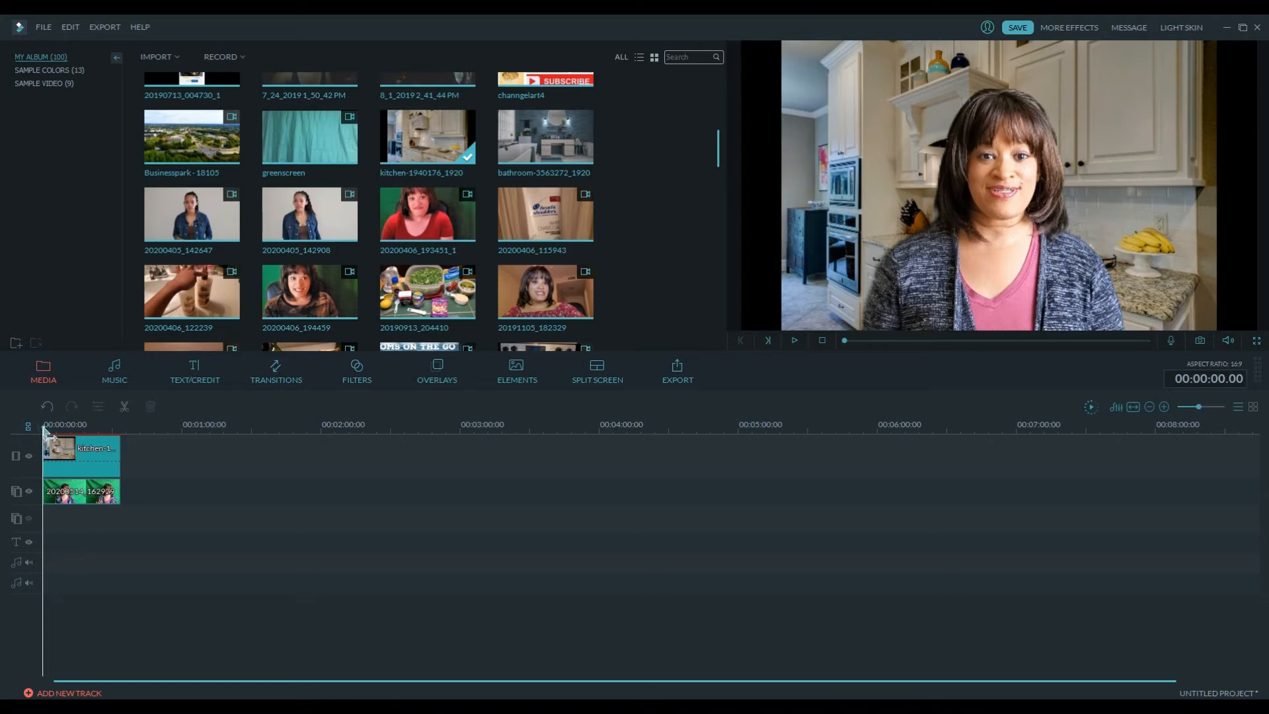
{"action": "left_click_drag", "start_coordinate": [43, 430], "coordinate": [123, 437]}
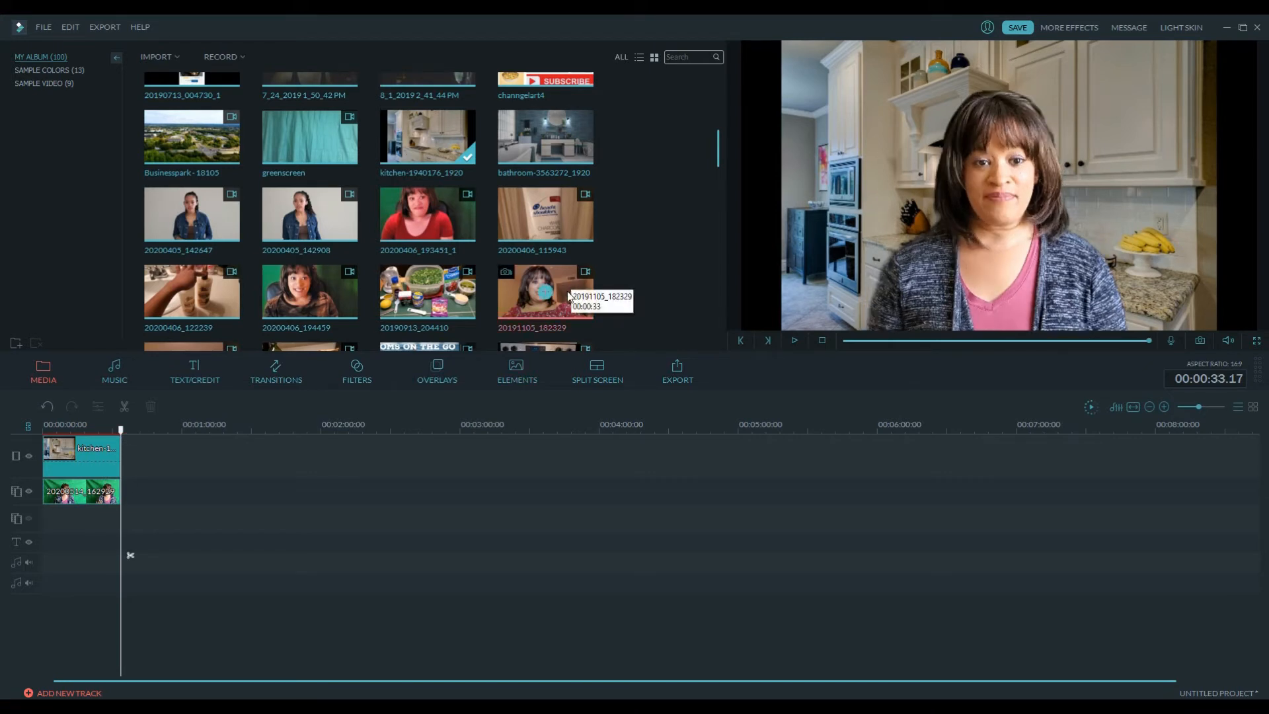
{"action": "left_click", "coordinate": [545, 292]}
{"action": "left_click_drag", "start_coordinate": [547, 291], "coordinate": [141, 428]}
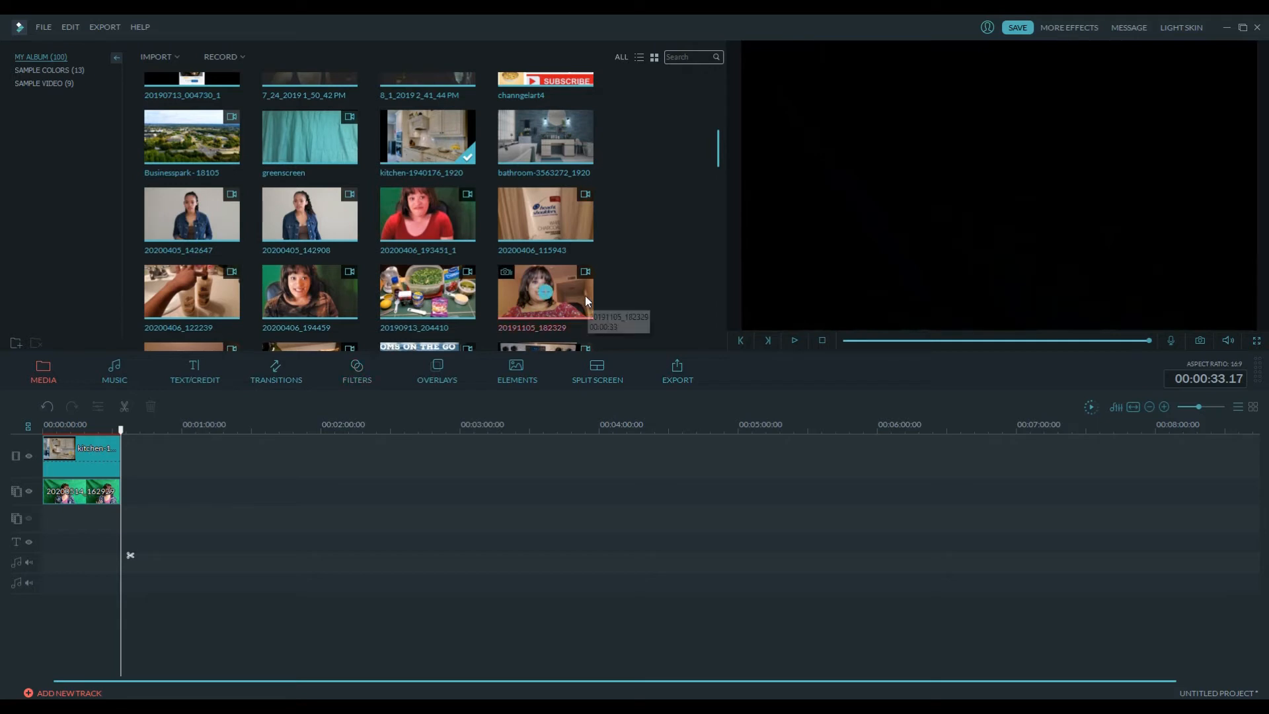
{"action": "left_click", "coordinate": [545, 291]}
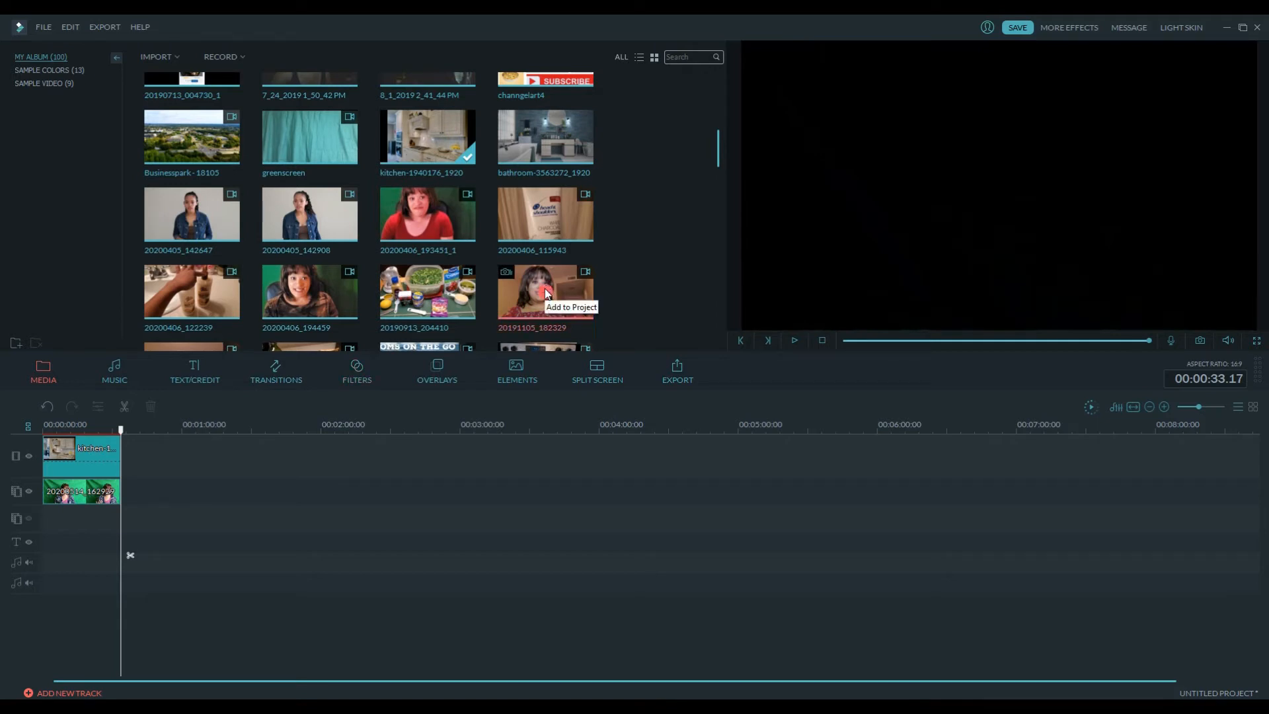
{"action": "left_click", "coordinate": [544, 293]}
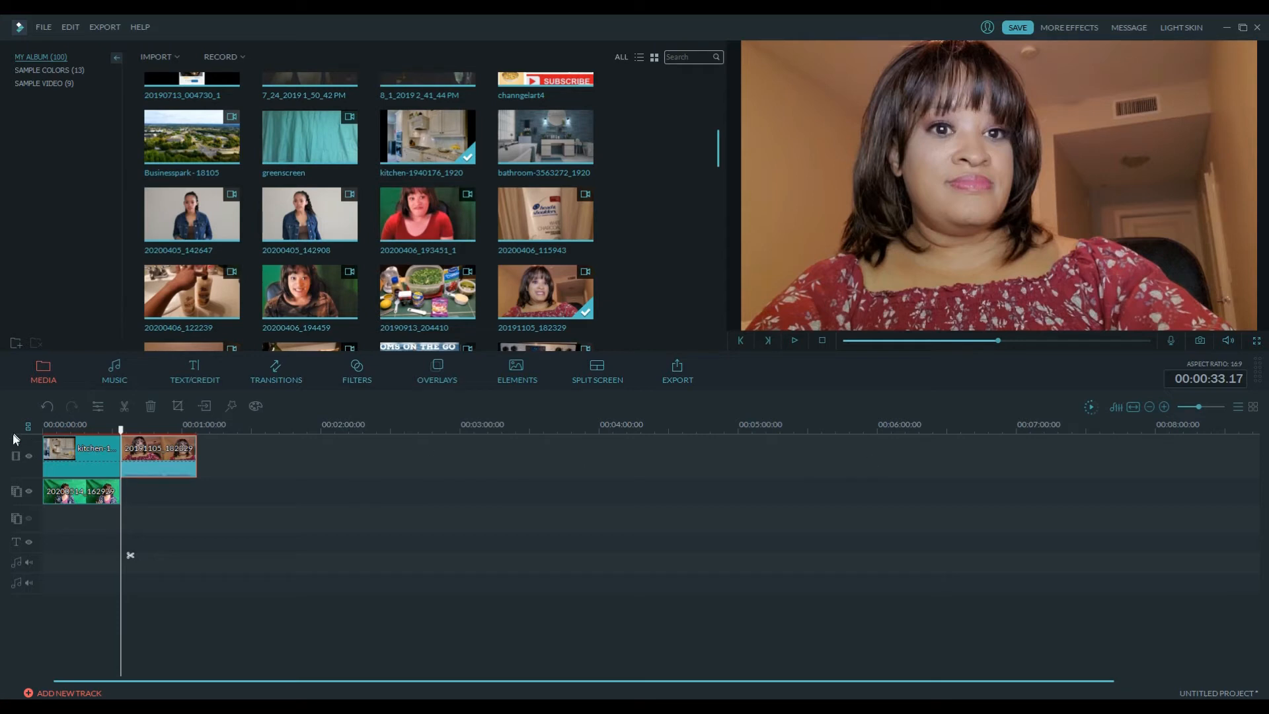
Play the beginning of the second clip on the main video track and return the playhead to the timeline start
{"action": "left_click", "coordinate": [795, 339]}
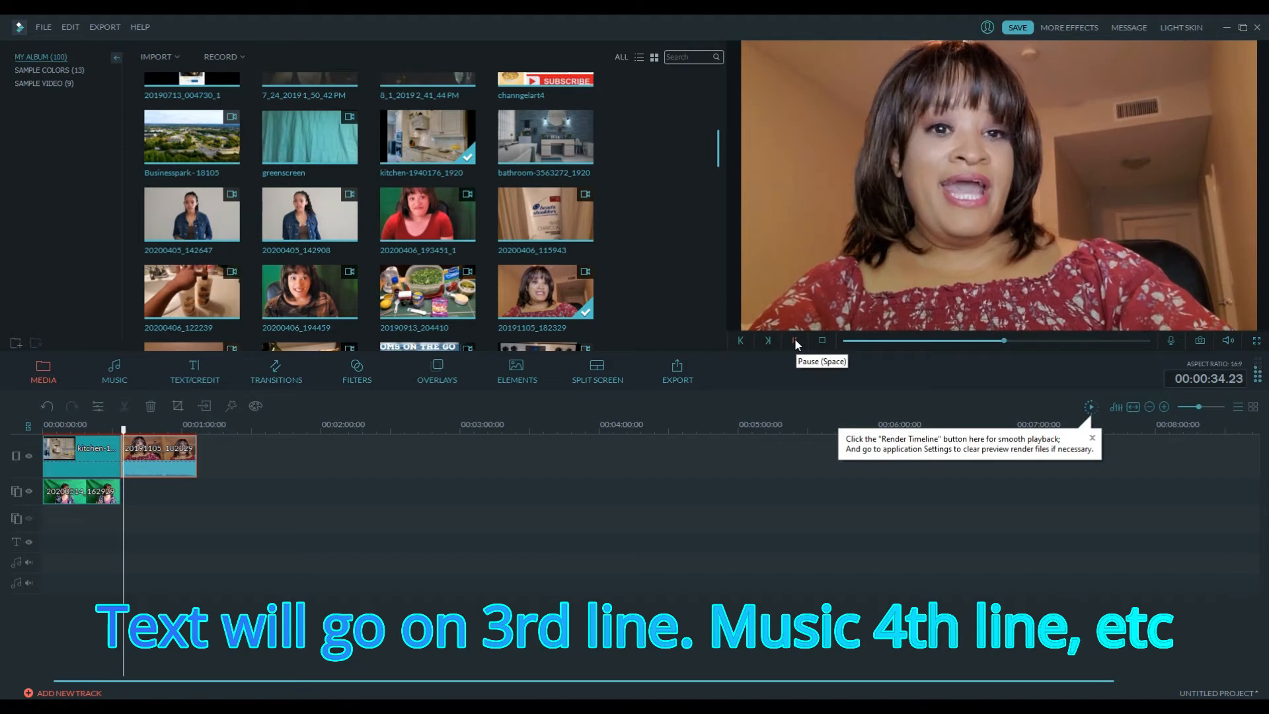
{"action": "left_click", "coordinate": [794, 340]}
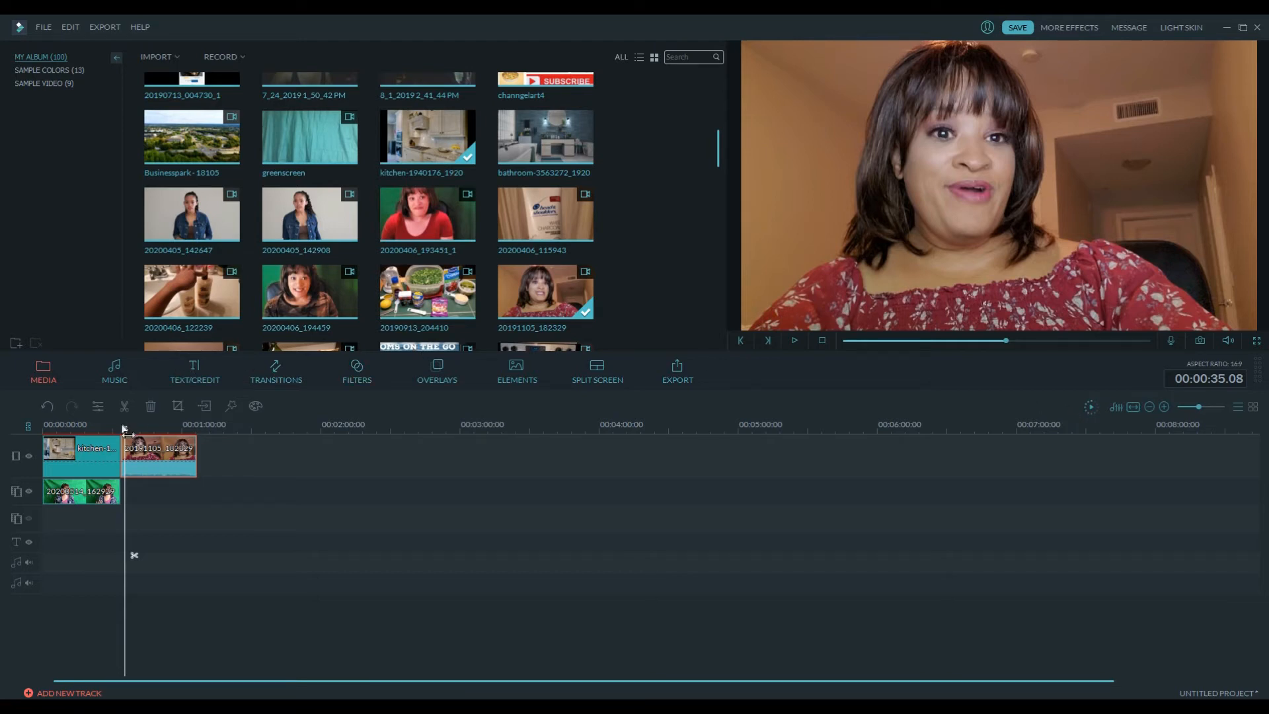
{"action": "left_click_drag", "start_coordinate": [125, 430], "coordinate": [37, 444]}
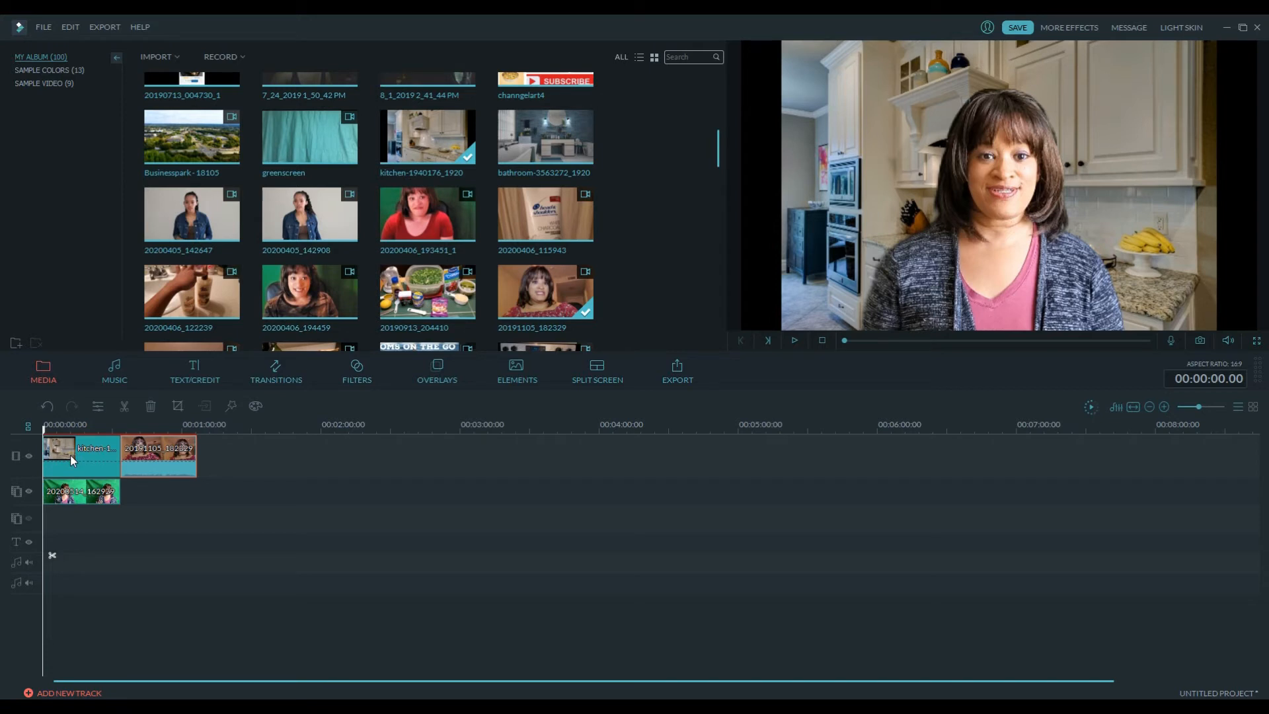
Add the Businesspark - 18105 video between the two main-track clips, and delete the kitchen image together with its green-screen clip
{"action": "left_click", "coordinate": [217, 145]}
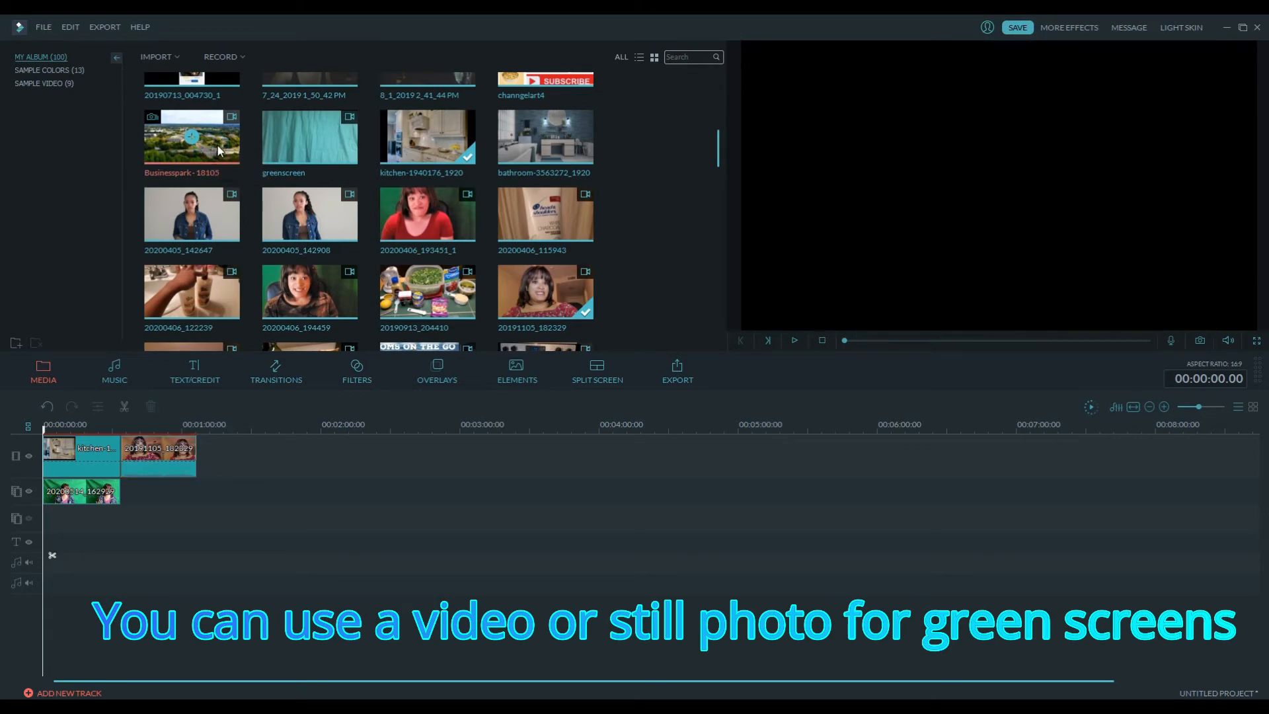
{"action": "mouse_move", "coordinate": [218, 149]}
{"action": "left_mouse_down"}
{"action": "mouse_move", "coordinate": [210, 193]}
{"action": "mouse_move", "coordinate": [104, 408]}
{"action": "mouse_move", "coordinate": [93, 443]}
{"action": "mouse_move", "coordinate": [111, 464]}
{"action": "left_mouse_up"}
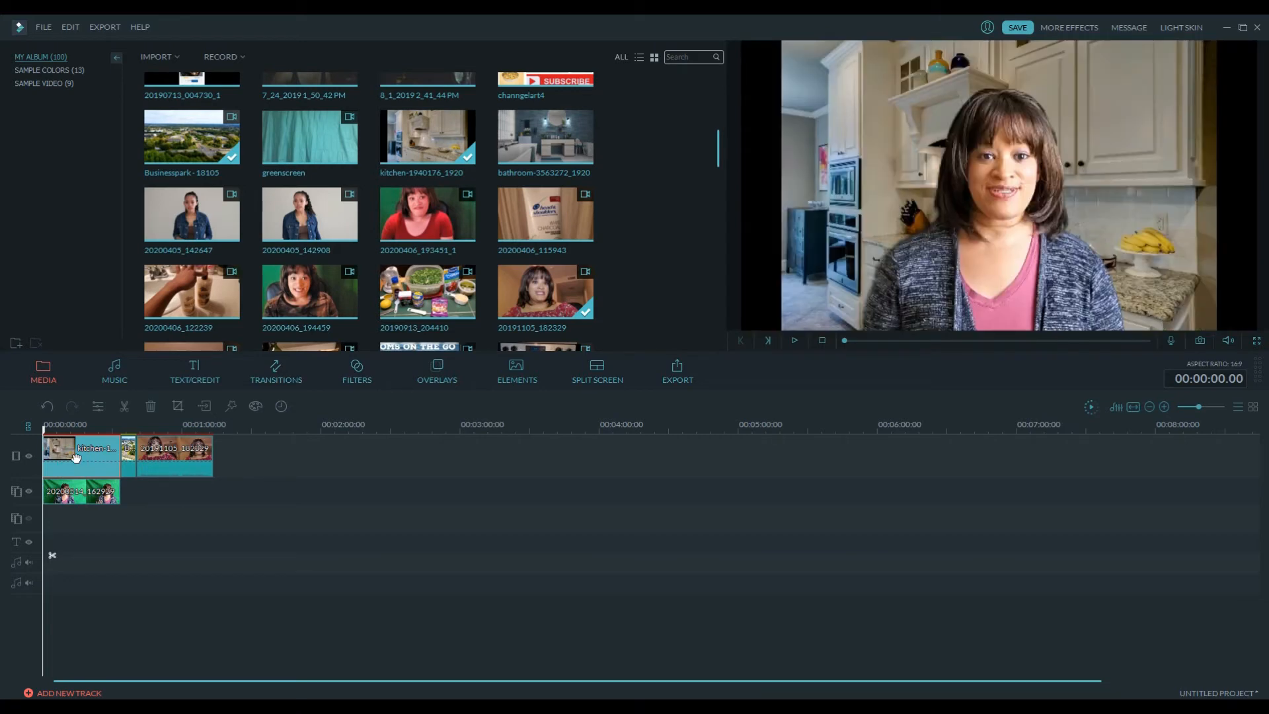
{"action": "key", "text": "Delete"}
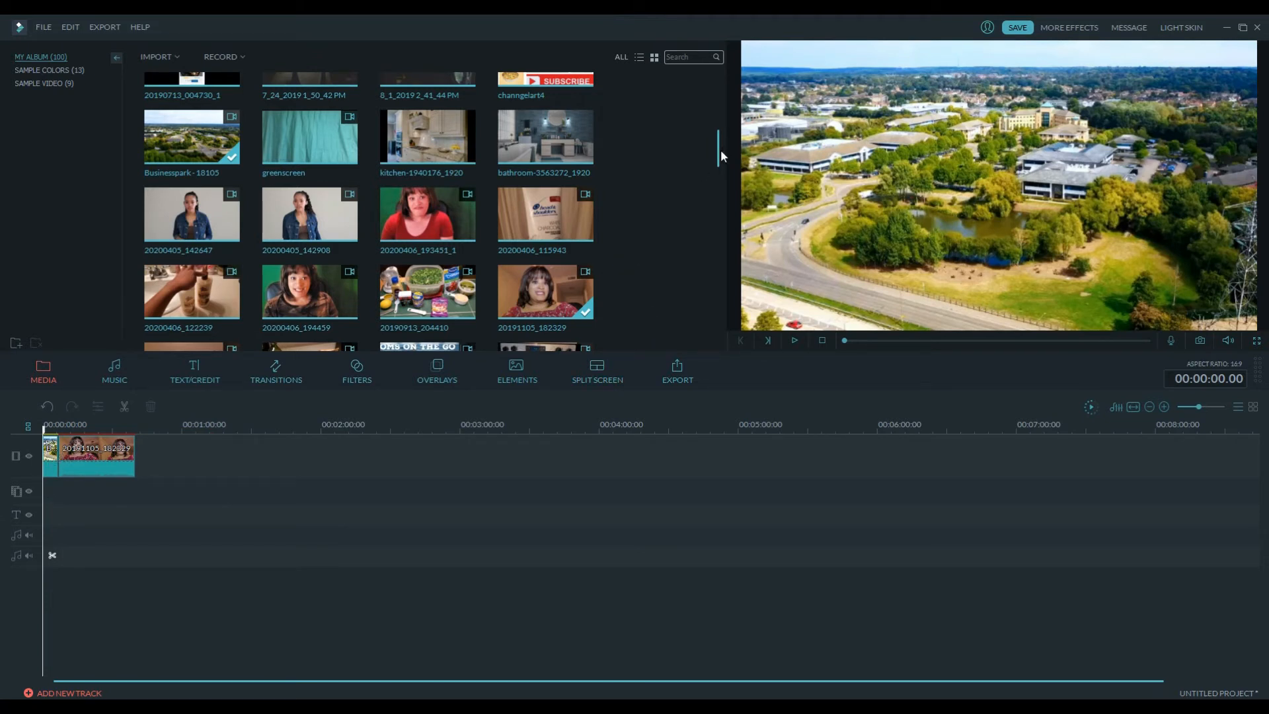
Place the clip 20200514_162929 on the picture-in-picture track at the timeline start and split it at 00:00:20.00
{"action": "left_click_drag", "start_coordinate": [721, 150], "coordinate": [723, 354]}
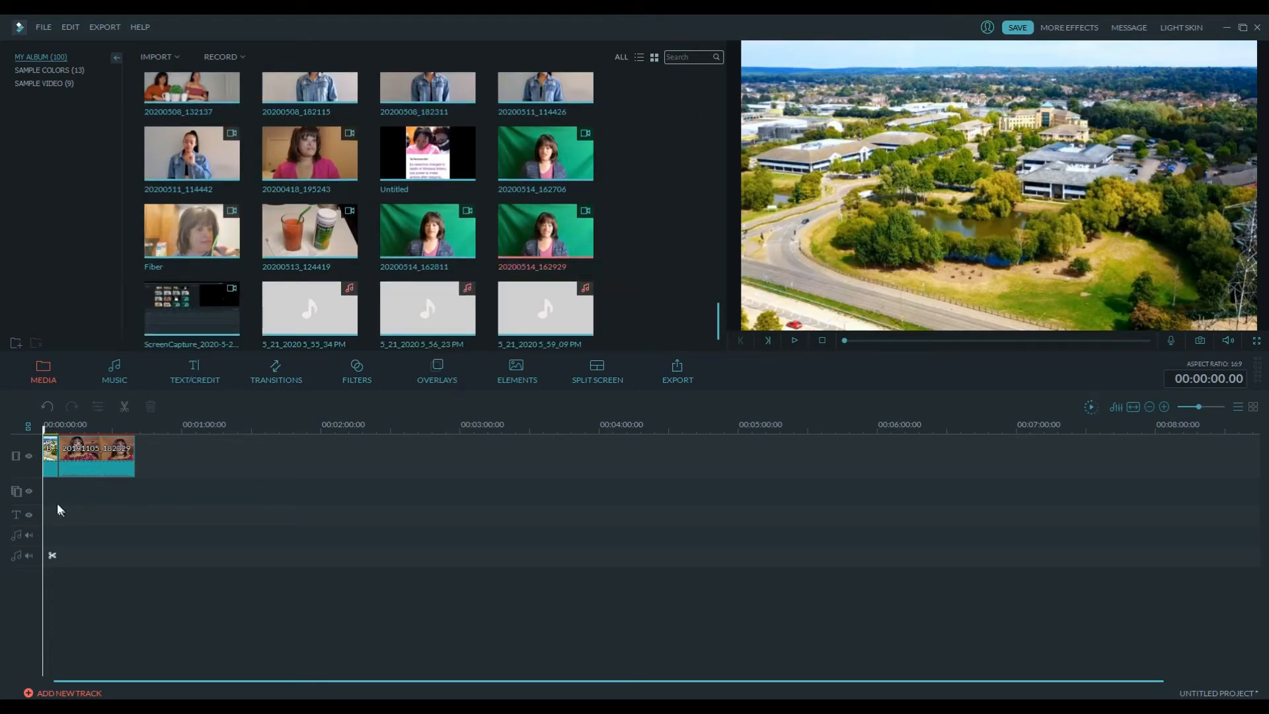
{"action": "left_click_drag", "start_coordinate": [57, 504], "coordinate": [46, 495]}
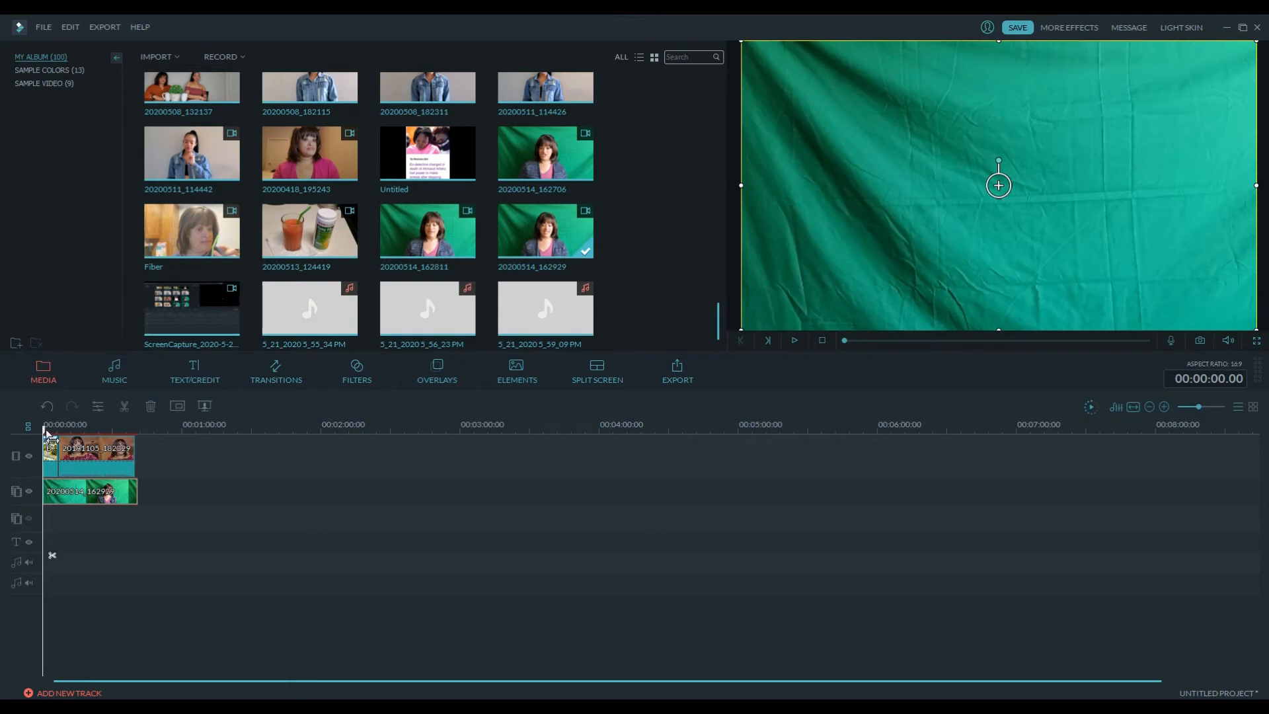
{"action": "left_click_drag", "start_coordinate": [44, 431], "coordinate": [89, 437]}
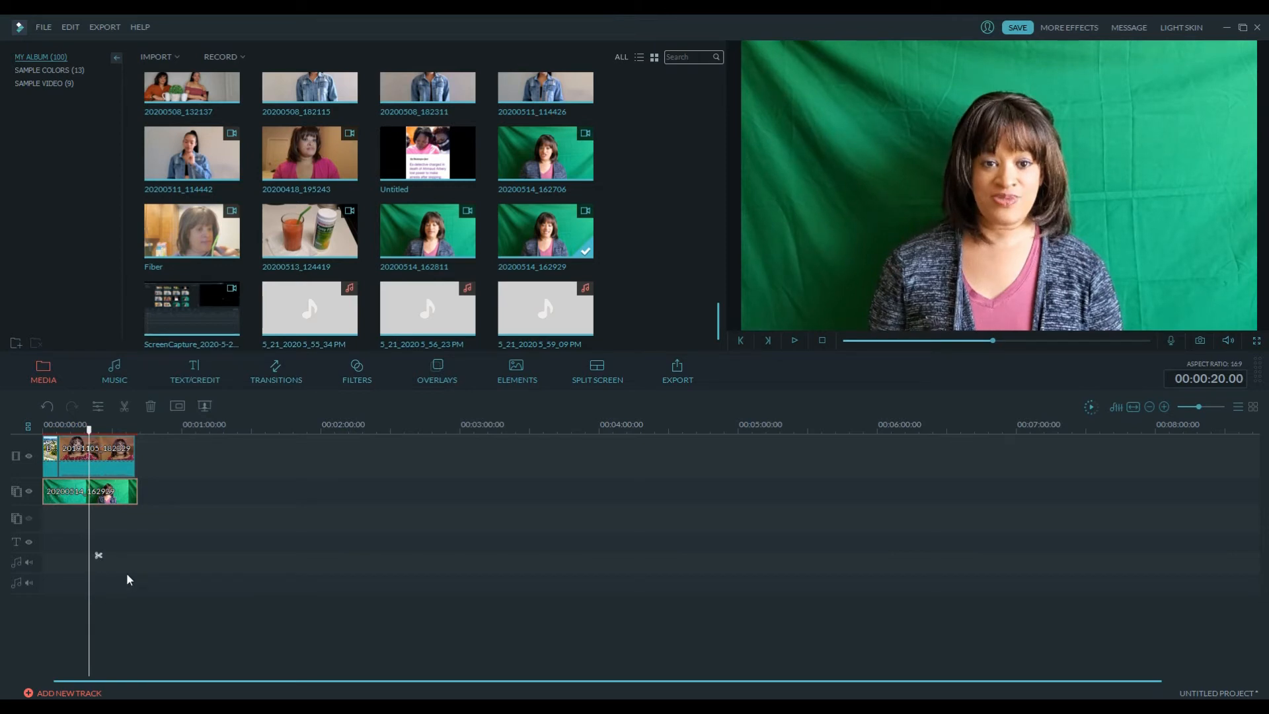
{"action": "left_click", "coordinate": [98, 554]}
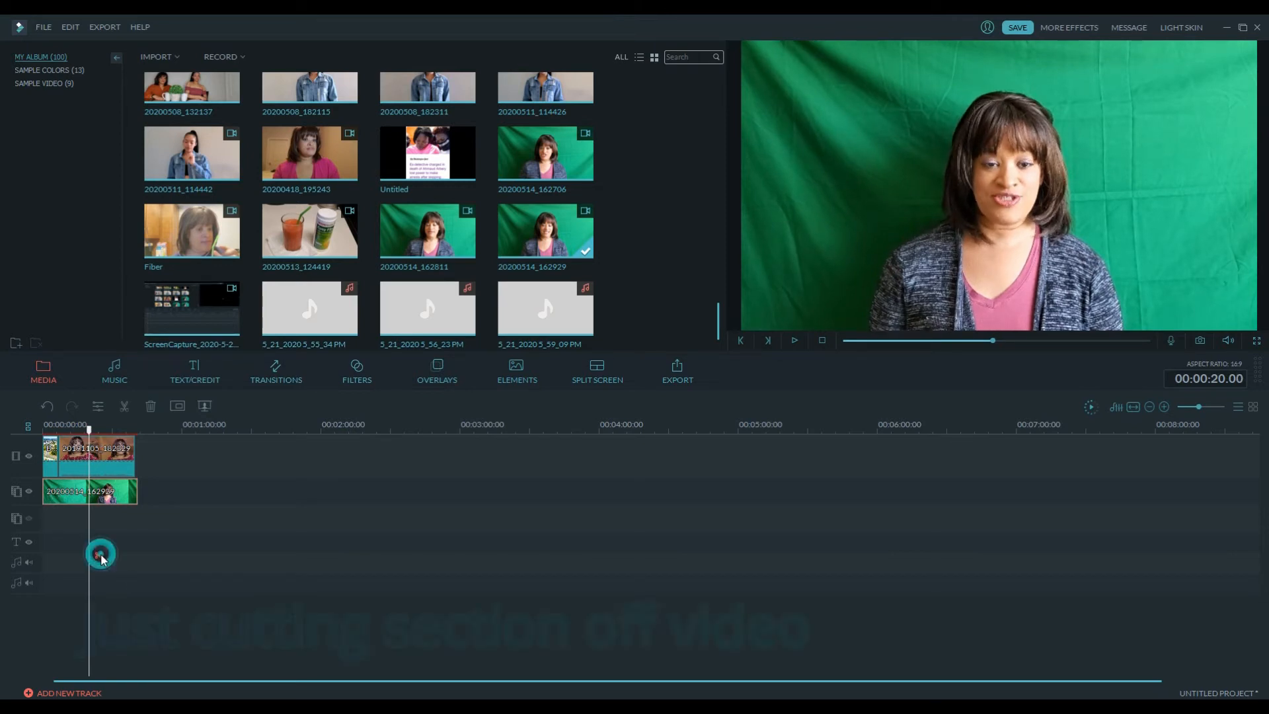
Delete the first part of the split green-screen clip and move the remaining part to the timeline start
{"action": "left_click", "coordinate": [76, 496]}
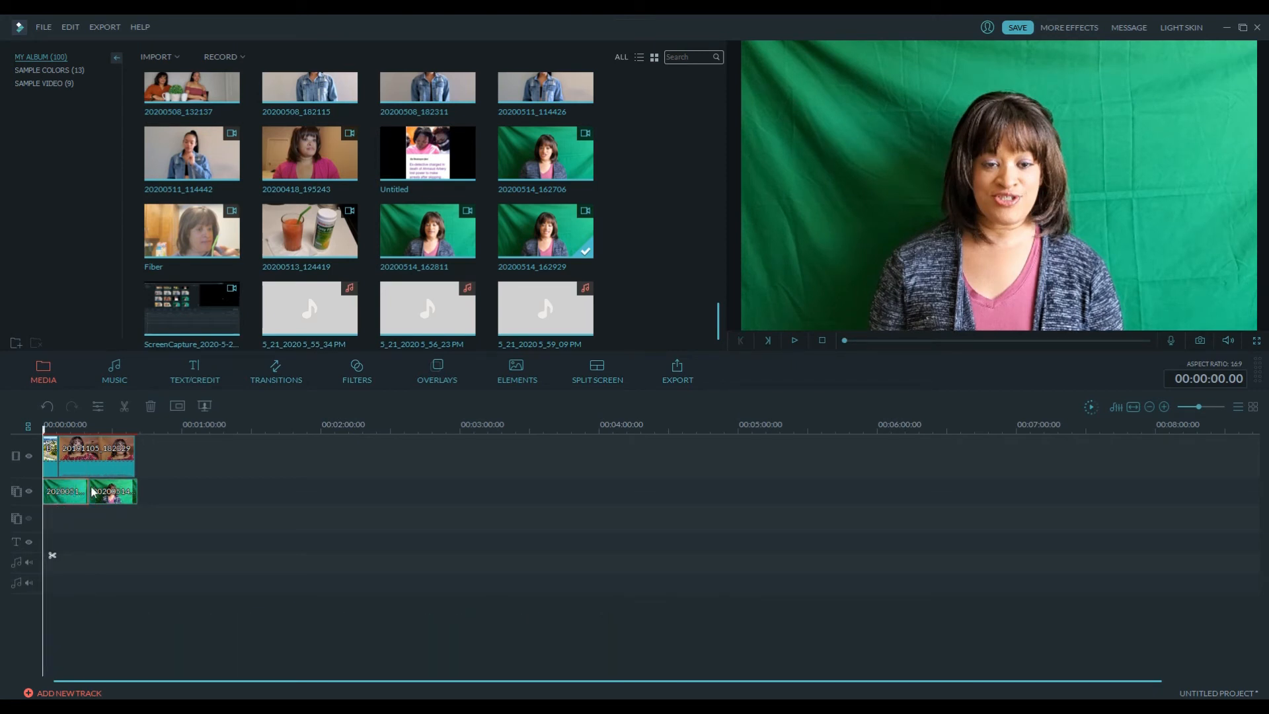
{"action": "left_click", "coordinate": [65, 500]}
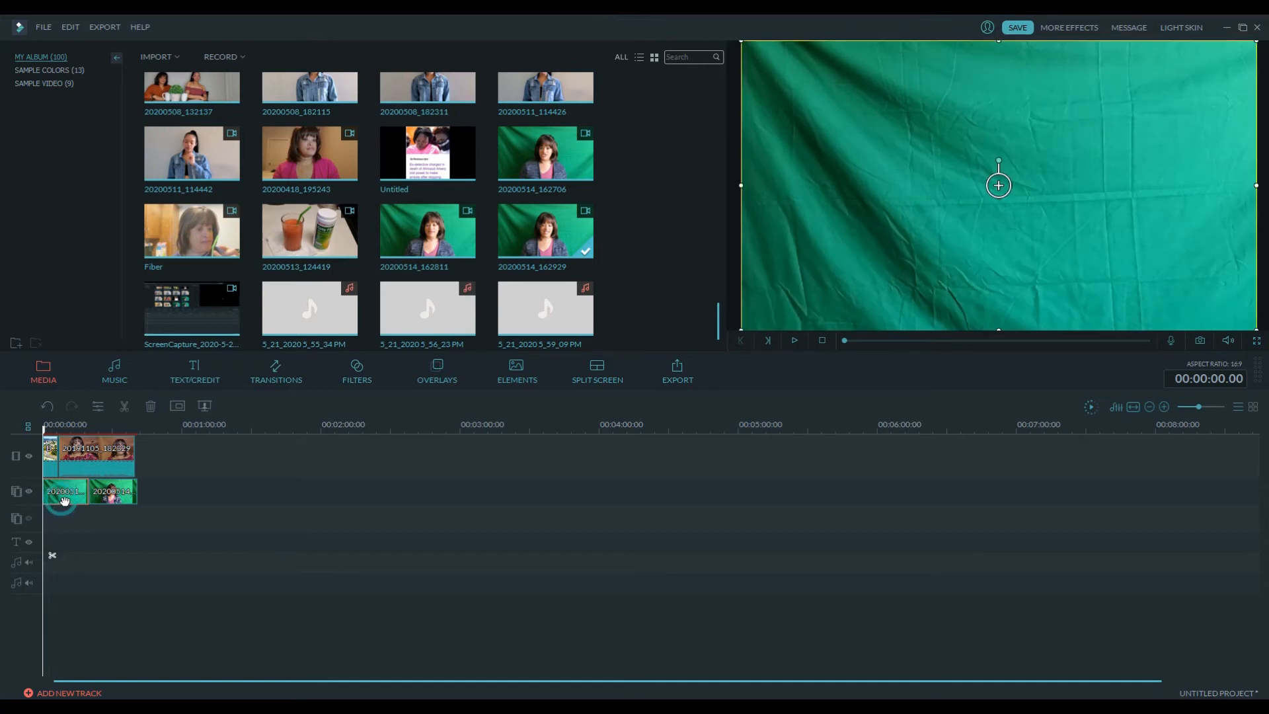
{"action": "key", "text": "Delete"}
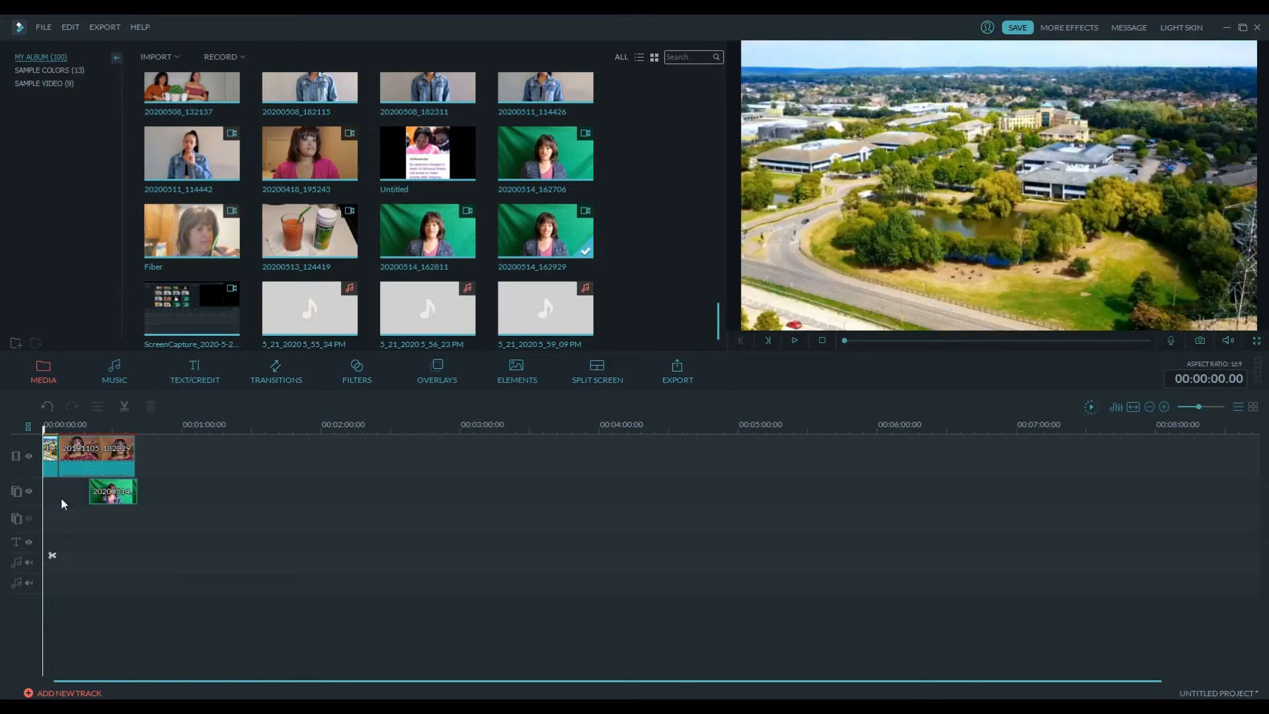
{"action": "left_click_drag", "start_coordinate": [105, 490], "coordinate": [61, 497]}
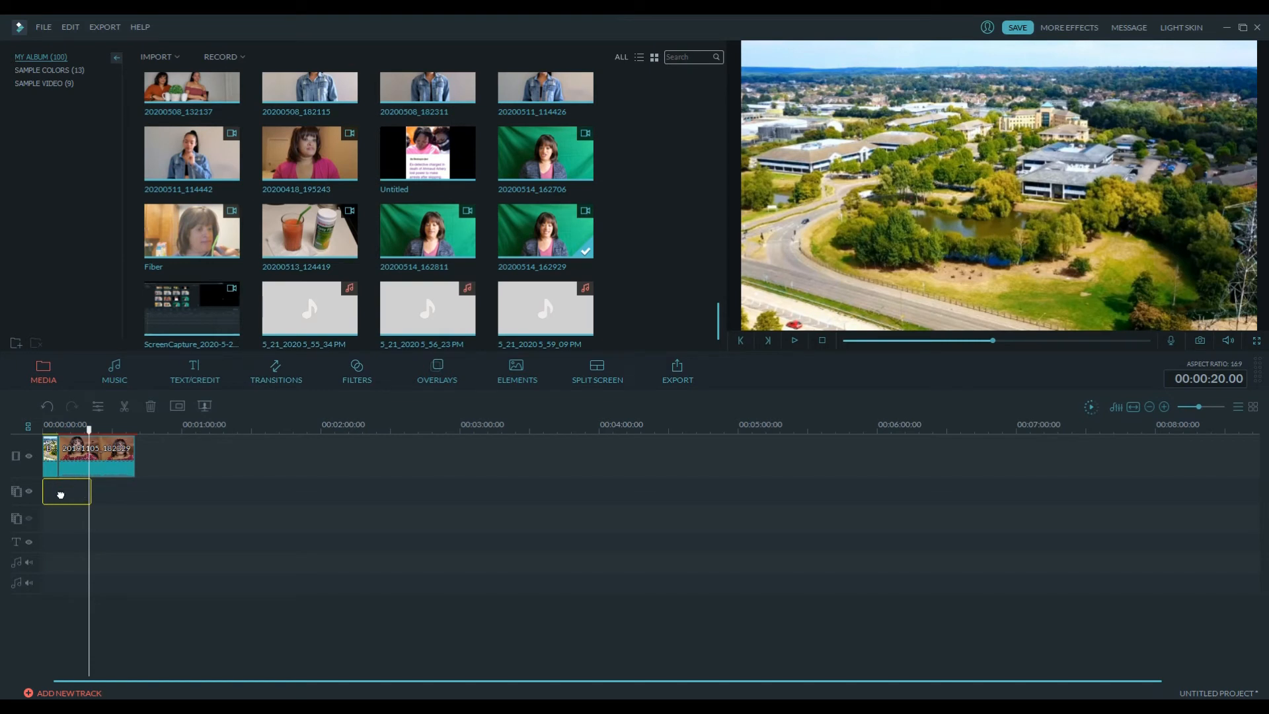
{"action": "left_click_drag", "start_coordinate": [61, 494], "coordinate": [77, 444]}
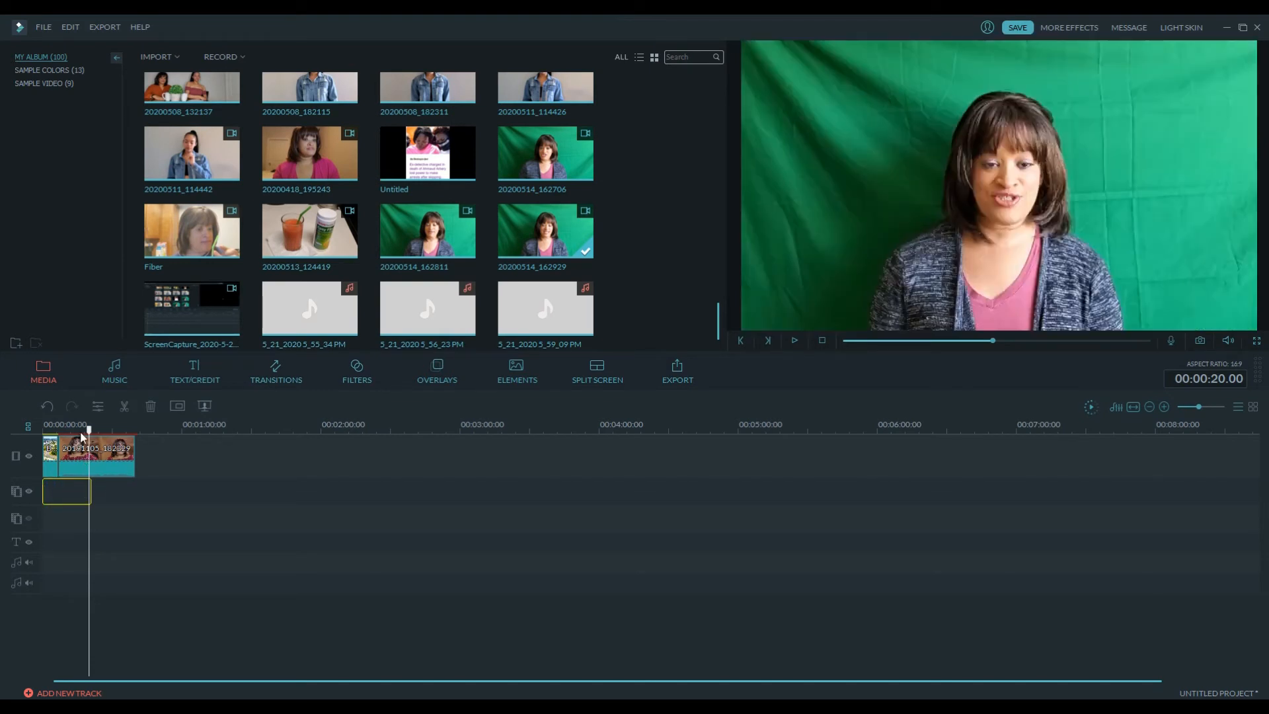
Try to lengthen the business park clip and remove the clip 20191105_182329 from the main video track
{"action": "left_click", "coordinate": [52, 454]}
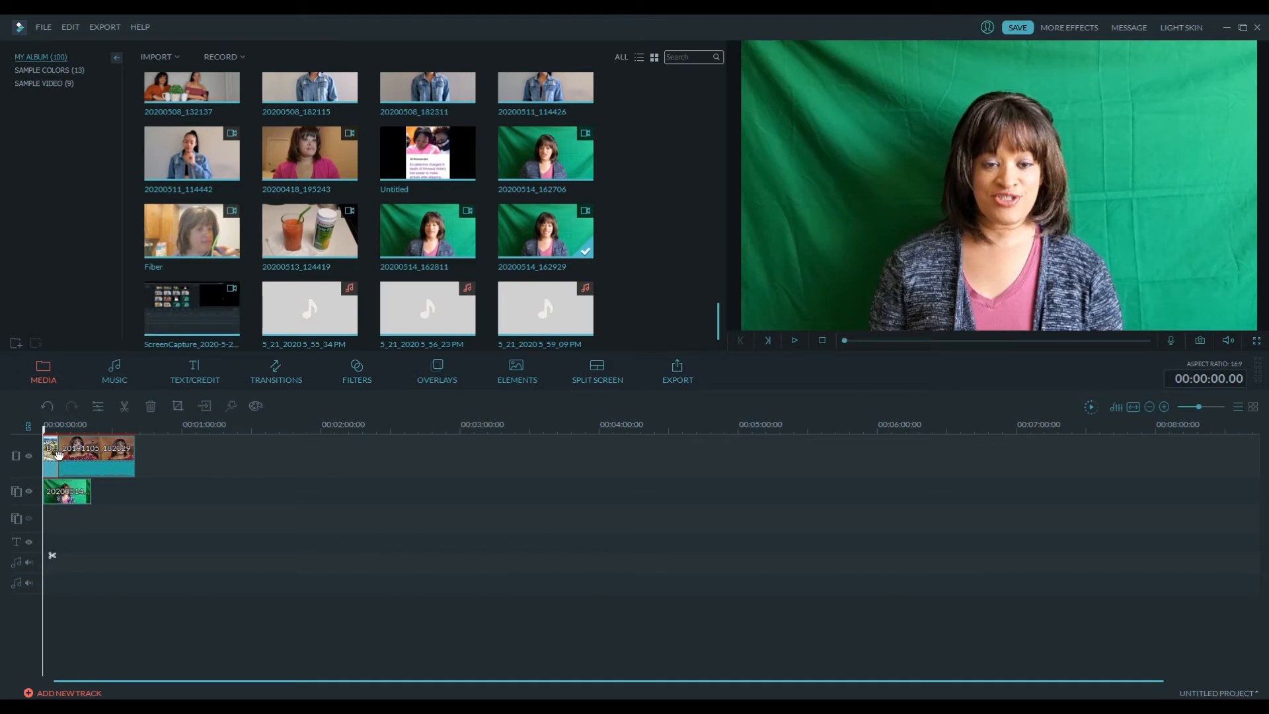
{"action": "left_click_drag", "start_coordinate": [58, 454], "coordinate": [115, 442]}
{"action": "left_click", "coordinate": [44, 449]}
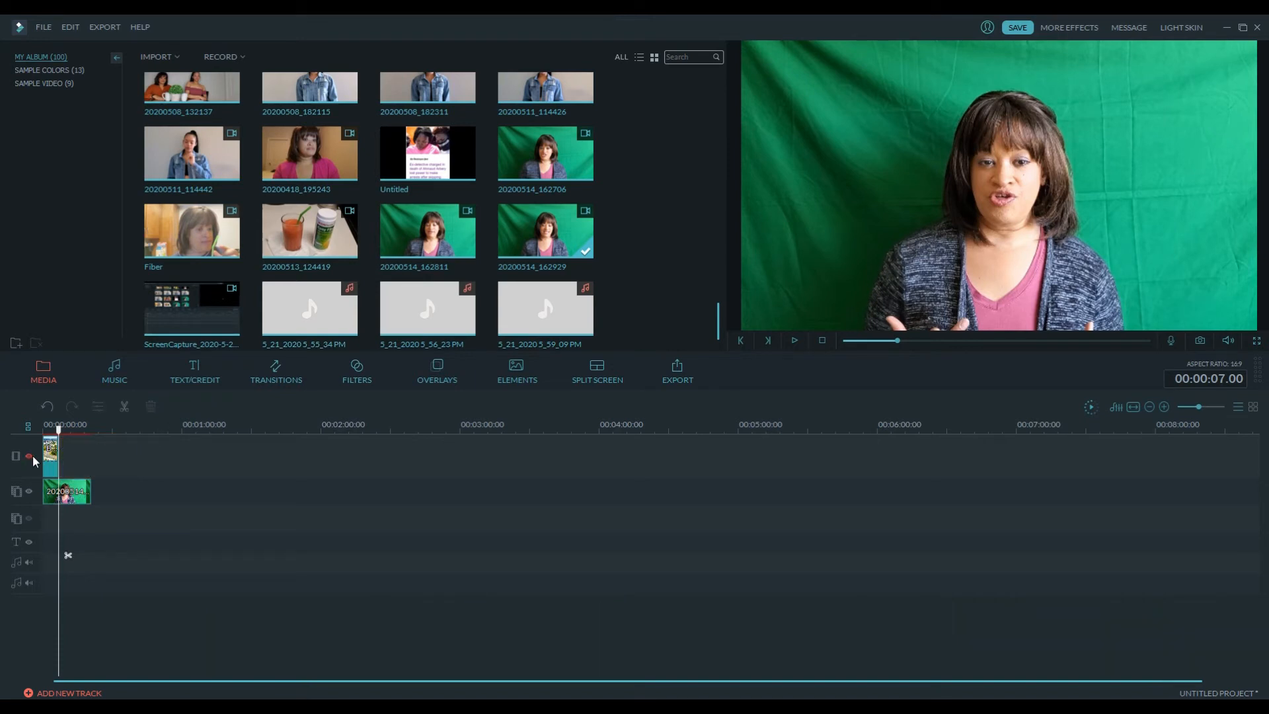
Try to extend the end of the business park clip to cover the green-screen clip beneath it
{"action": "left_click", "coordinate": [50, 451]}
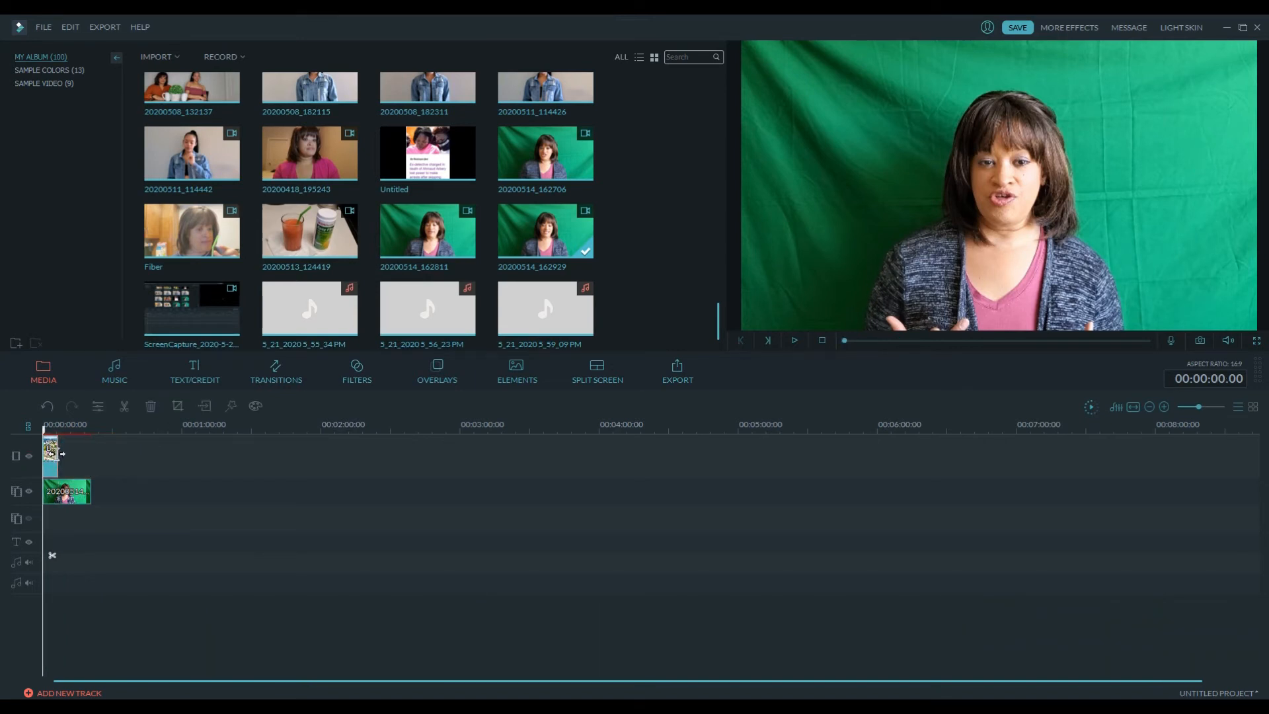
{"action": "left_click_drag", "start_coordinate": [51, 451], "coordinate": [149, 463]}
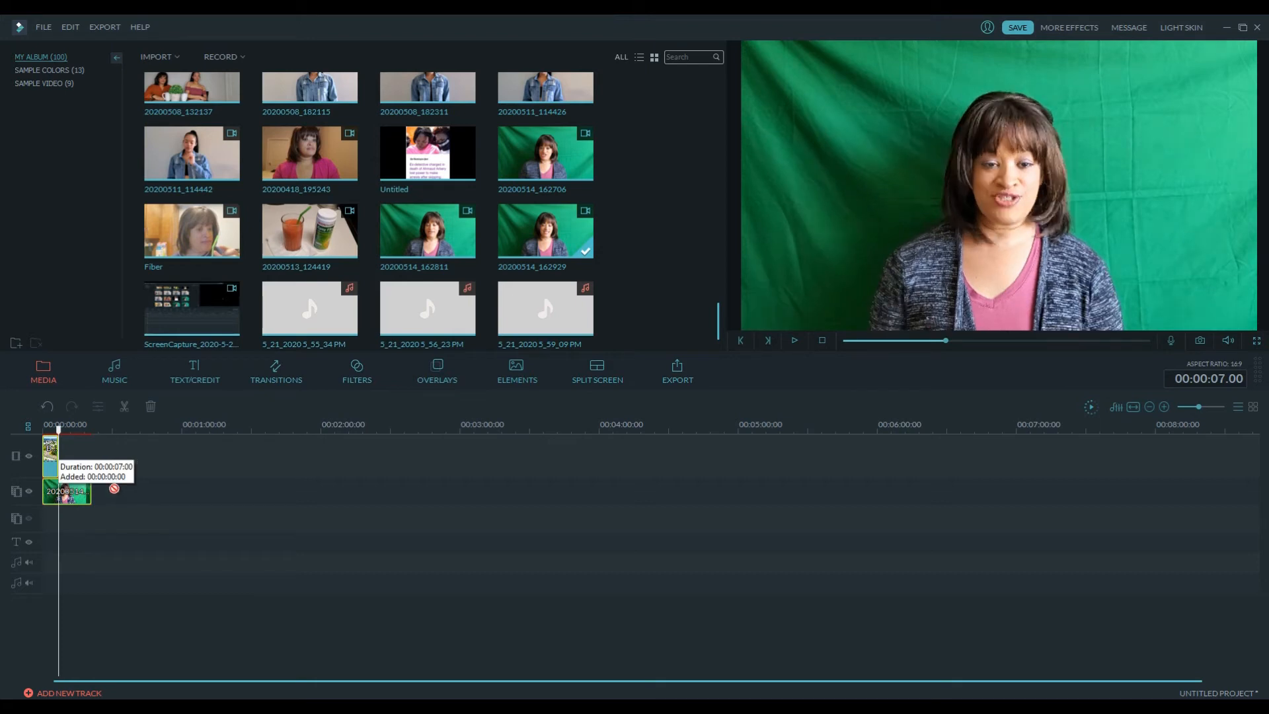
{"action": "left_click", "coordinate": [51, 464]}
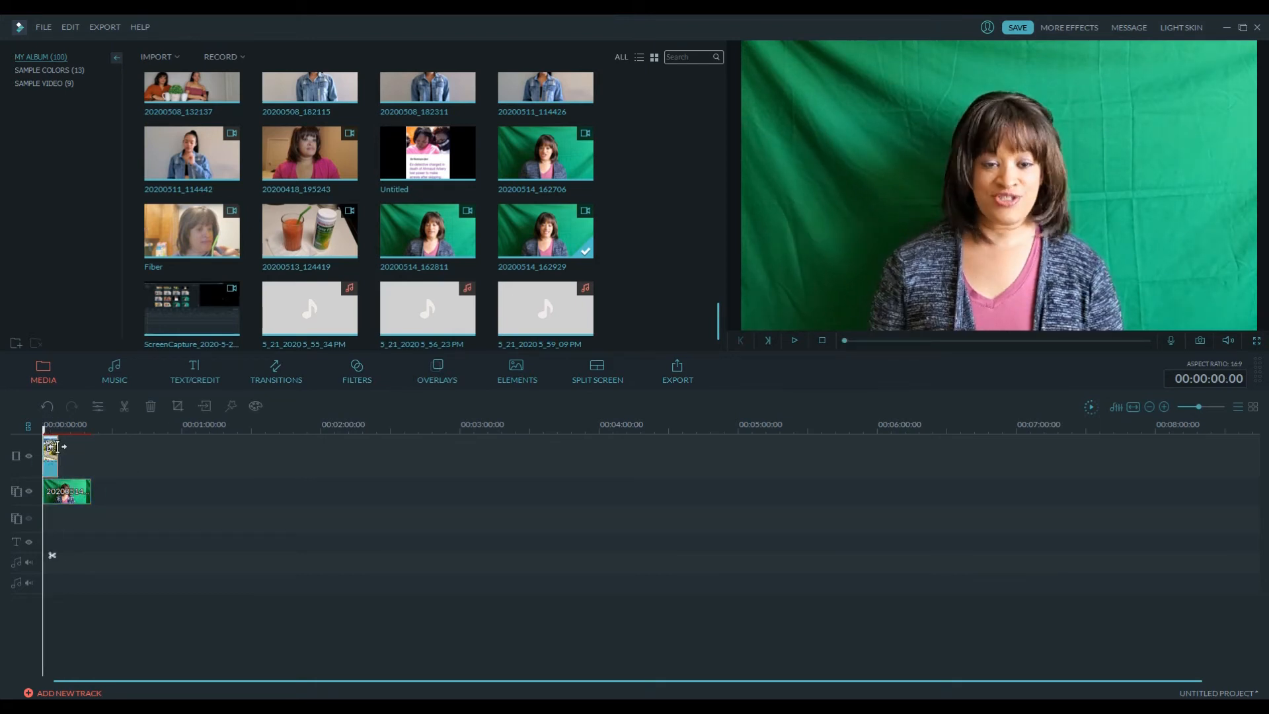
{"action": "left_click", "coordinate": [57, 449]}
{"action": "left_click", "coordinate": [63, 493], "text": "ctrl"}
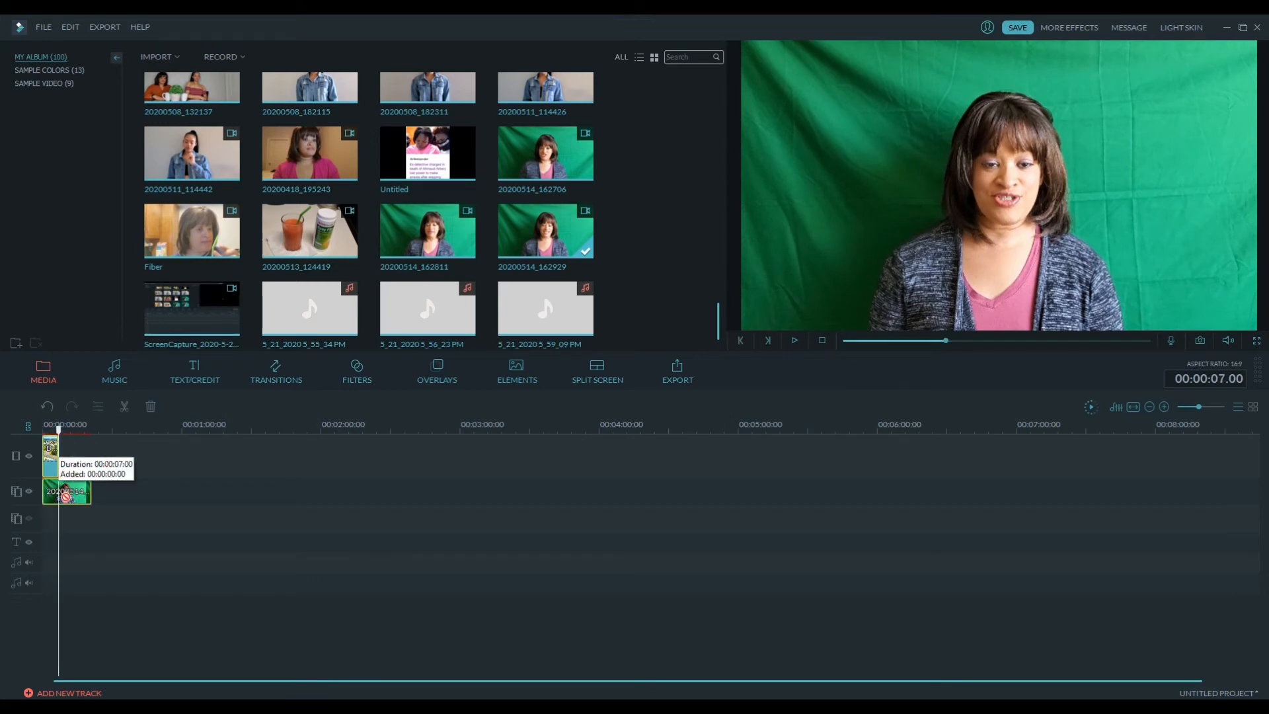
Play the first seconds of the timeline and pause the preview
{"action": "left_click", "coordinate": [54, 456]}
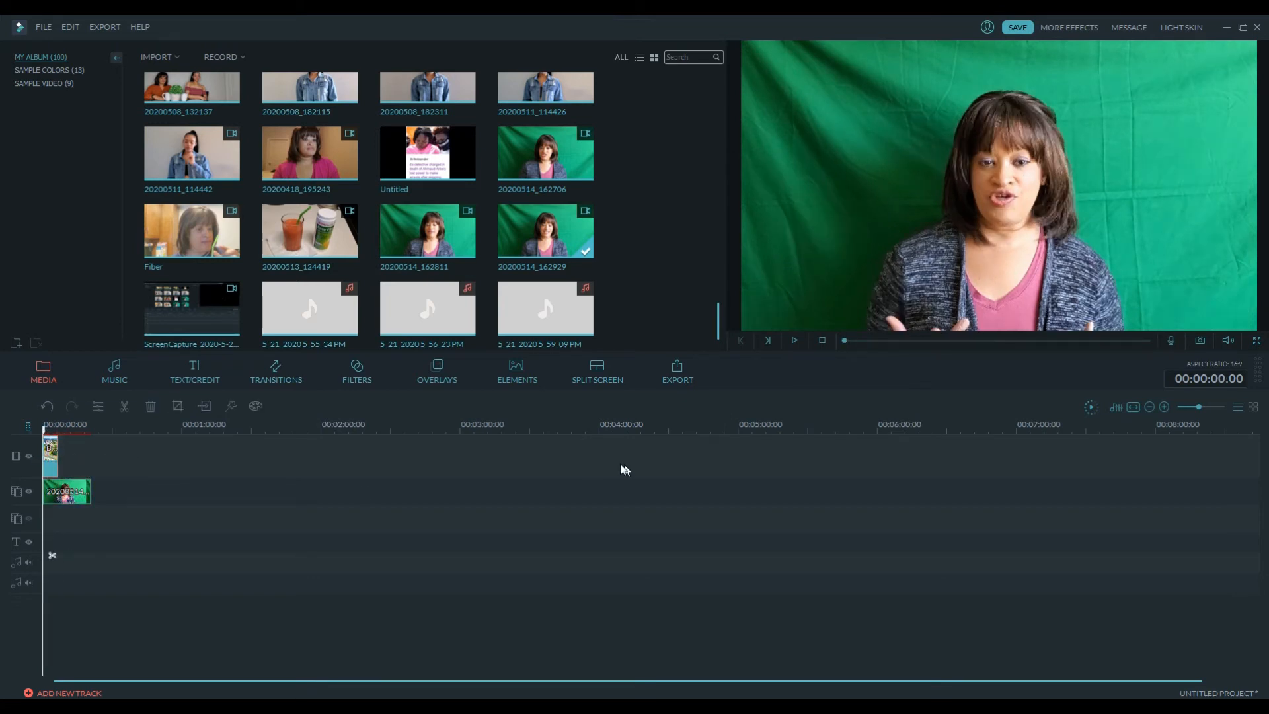
{"action": "left_click", "coordinate": [794, 340]}
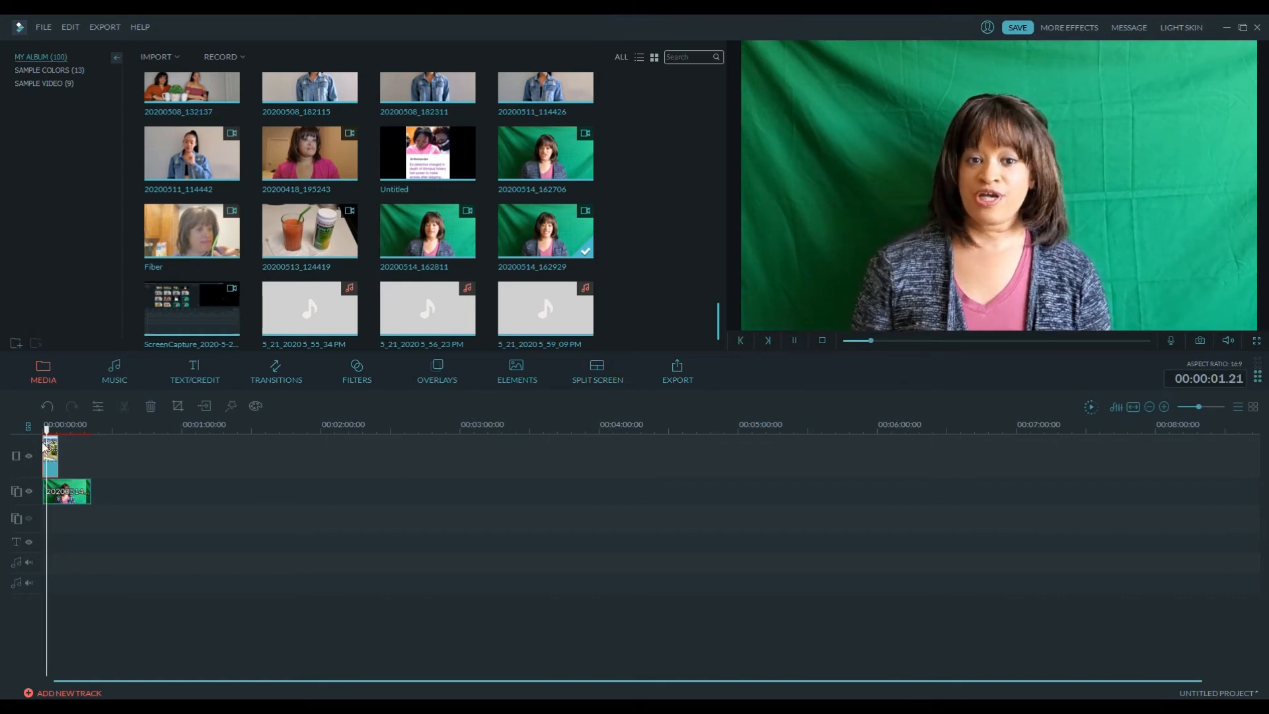
{"action": "left_click", "coordinate": [794, 339]}
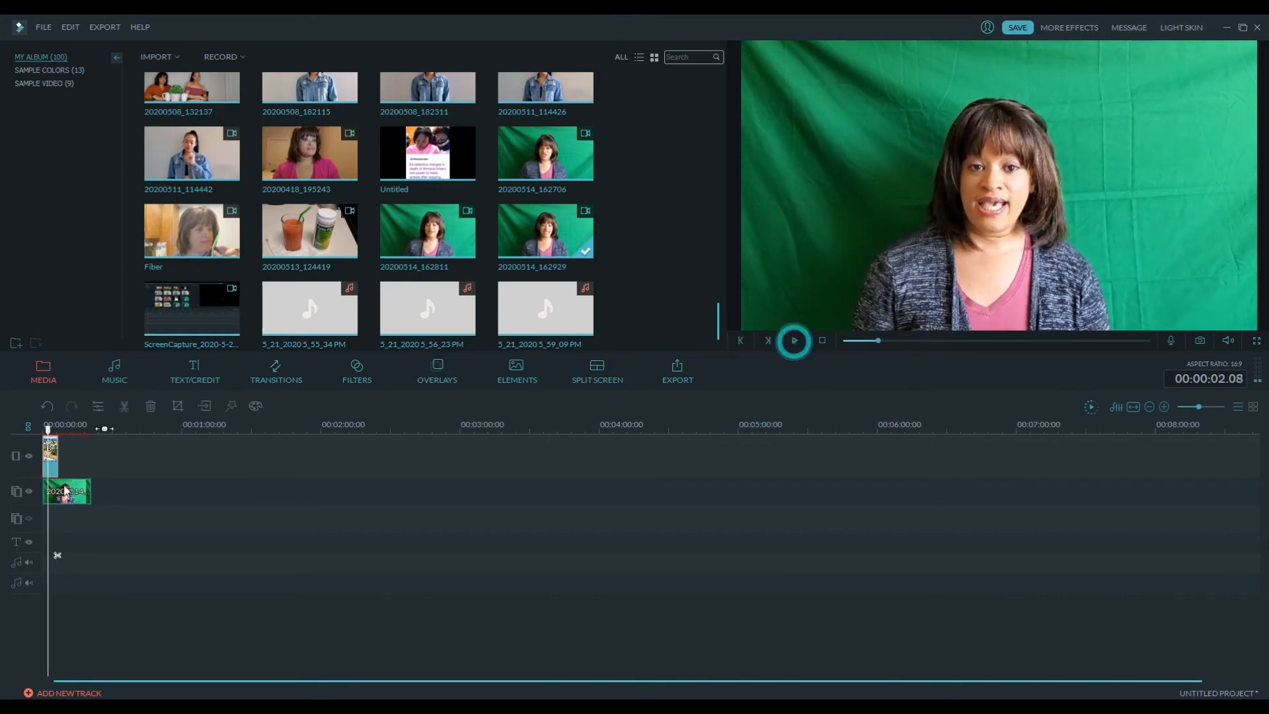
Open the Green Screen settings of the picture-in-picture clip, make parts of the clip transparent and apply the chroma key
{"action": "left_click", "coordinate": [73, 493]}
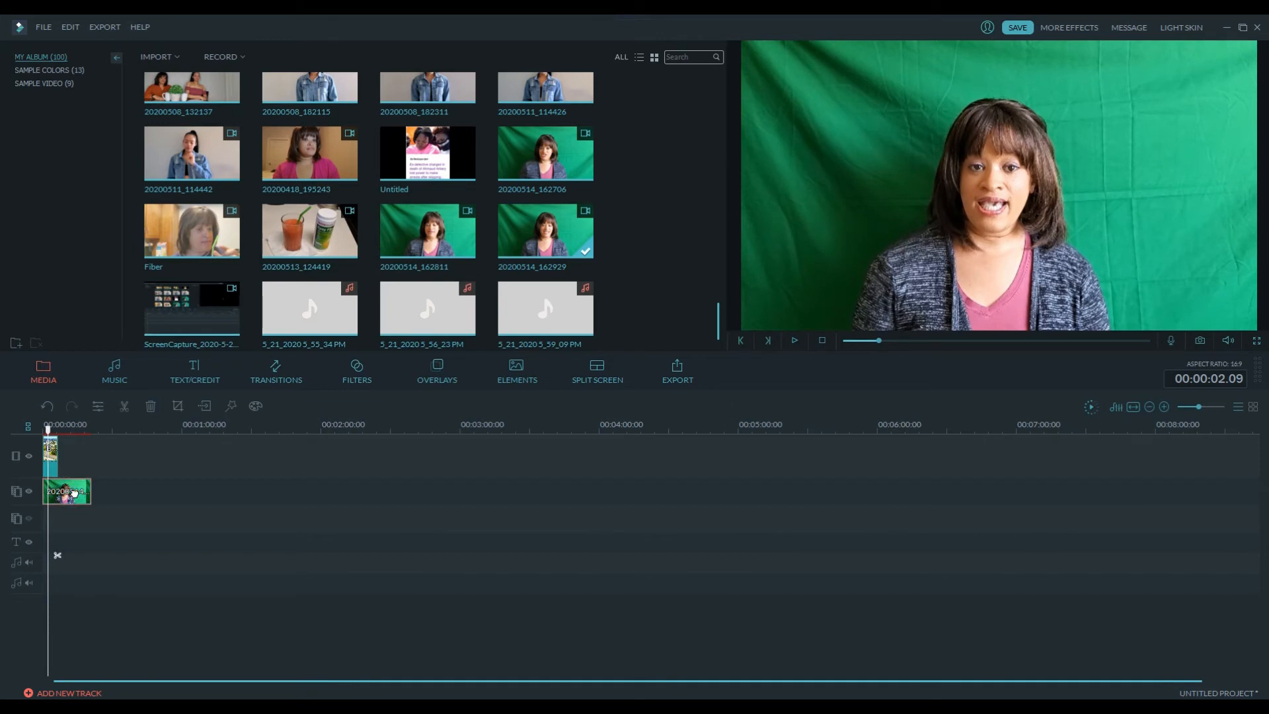
{"action": "right_click", "coordinate": [73, 494]}
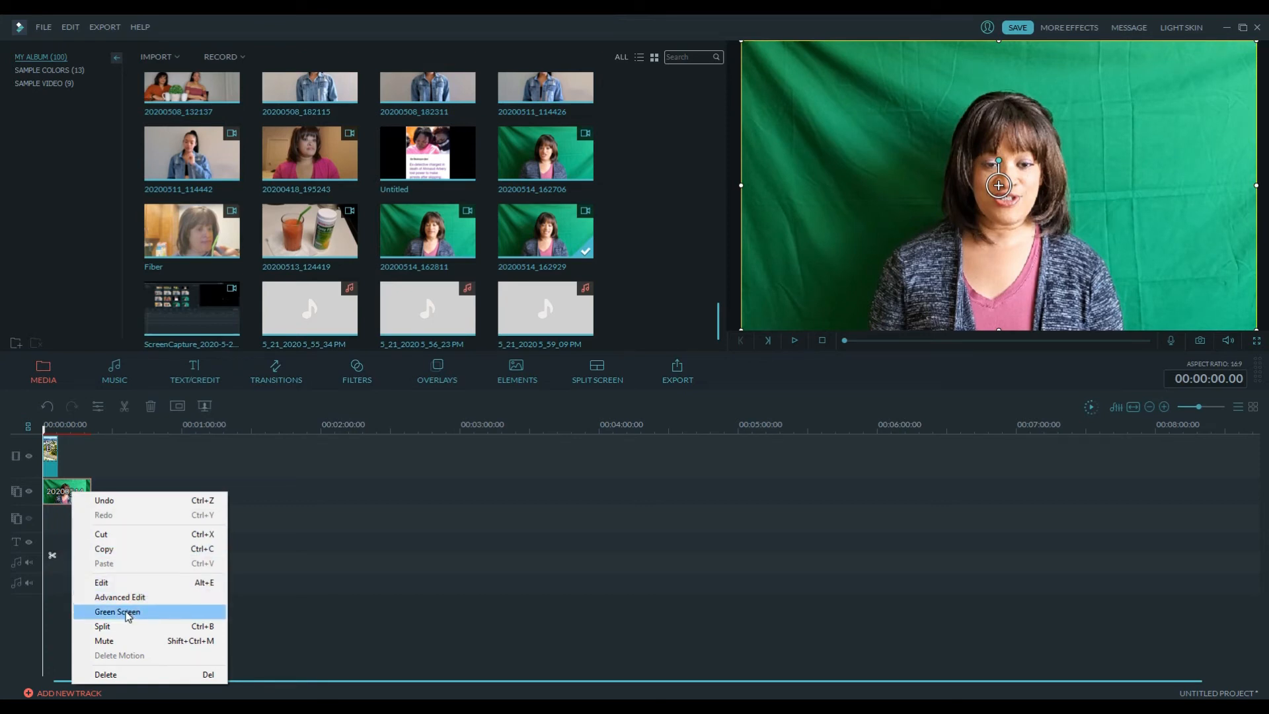
{"action": "left_click", "coordinate": [65, 492]}
{"action": "right_click", "coordinate": [58, 492]}
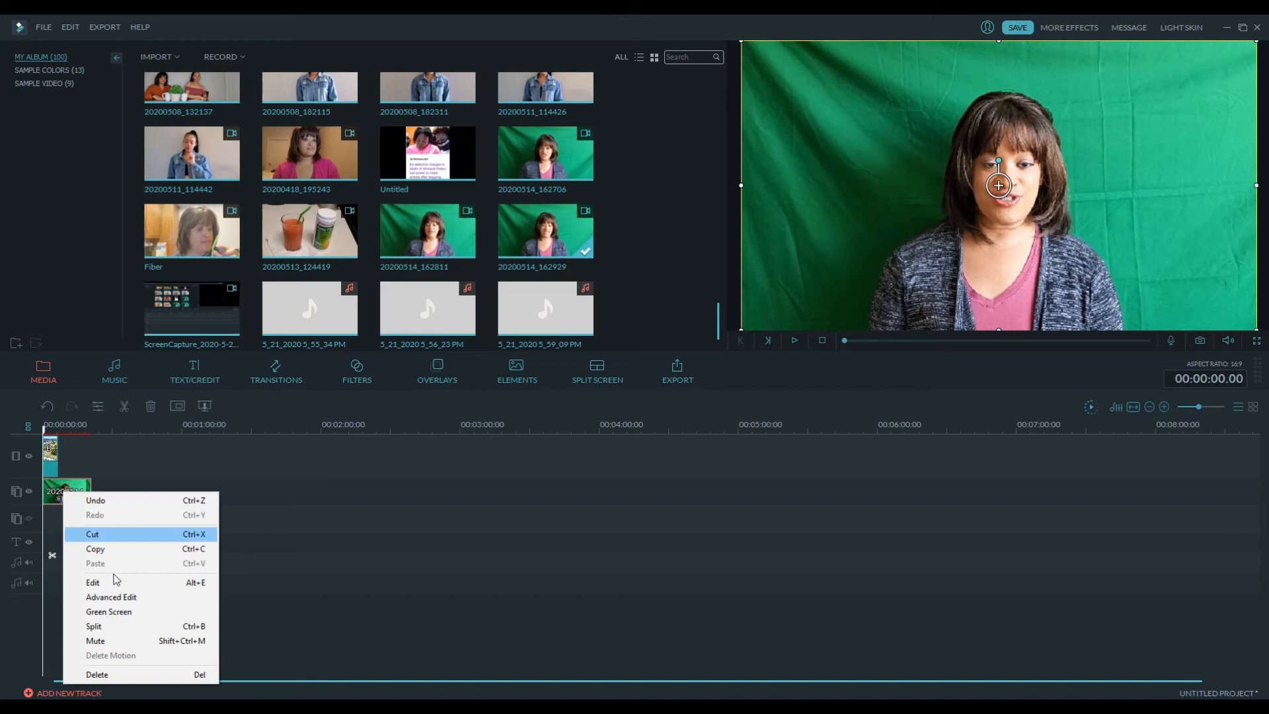
{"action": "left_click", "coordinate": [121, 613]}
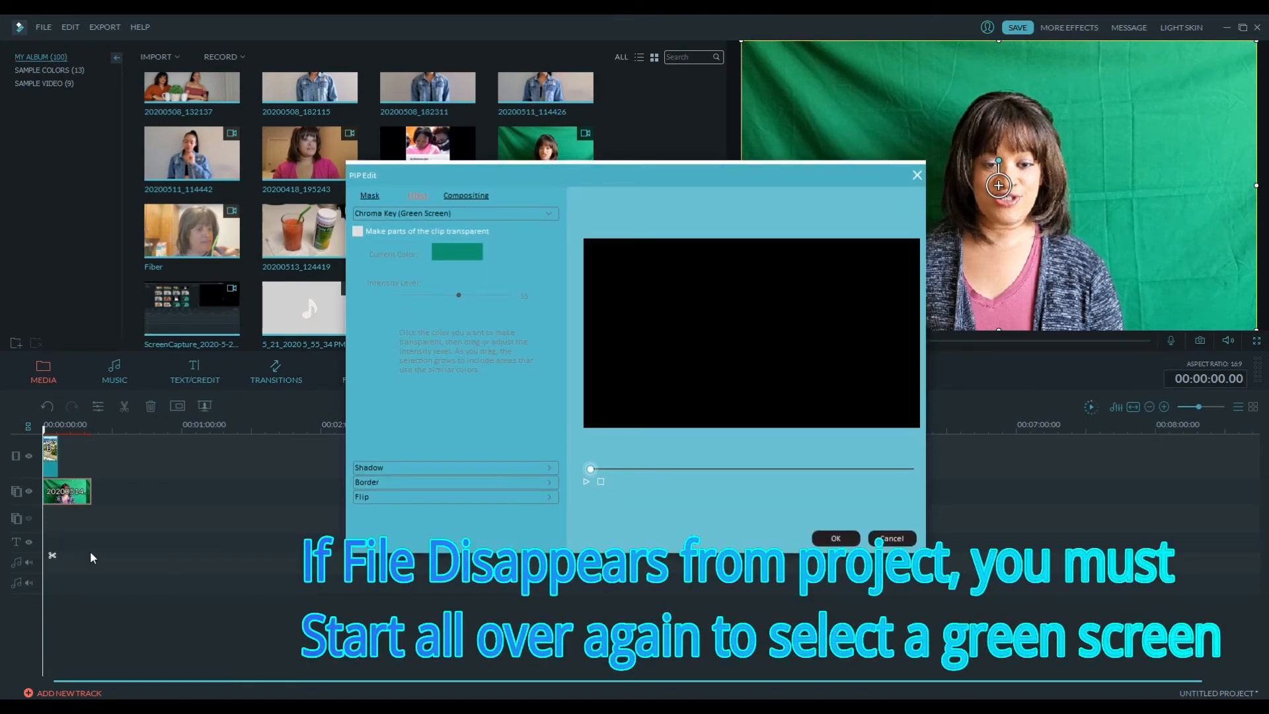
{"action": "left_click", "coordinate": [358, 231]}
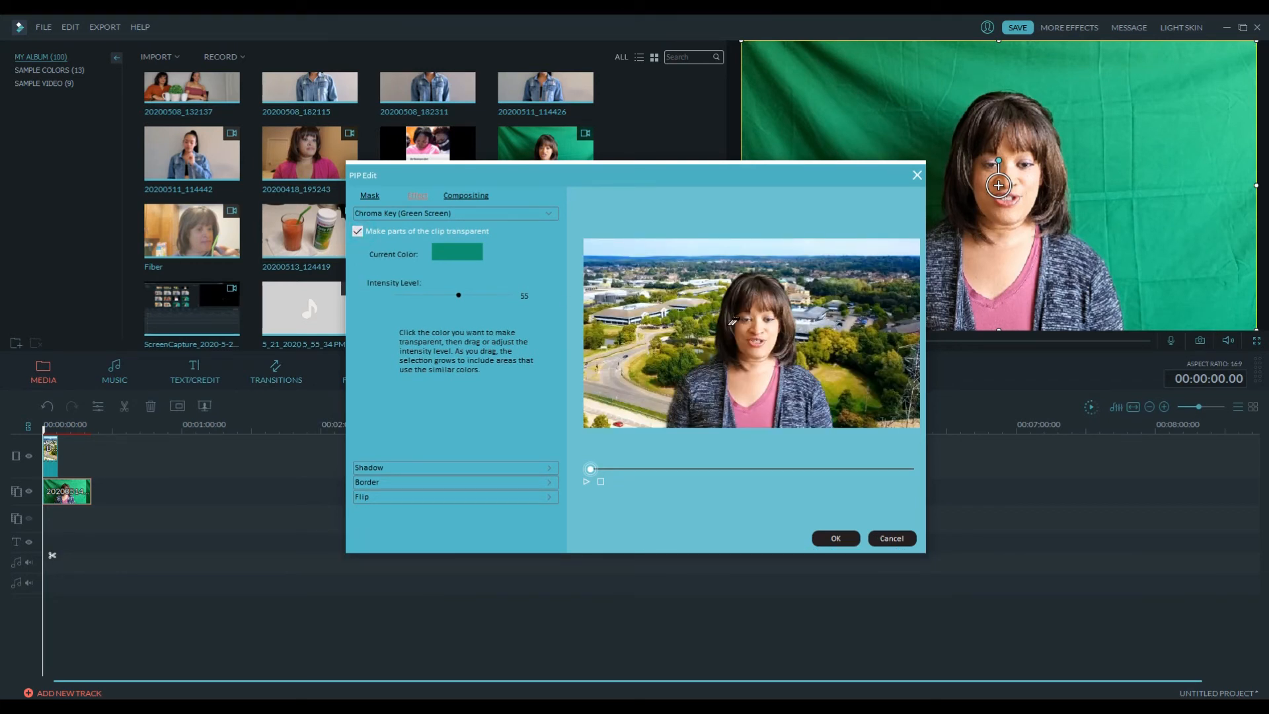
{"action": "left_click", "coordinate": [835, 538]}
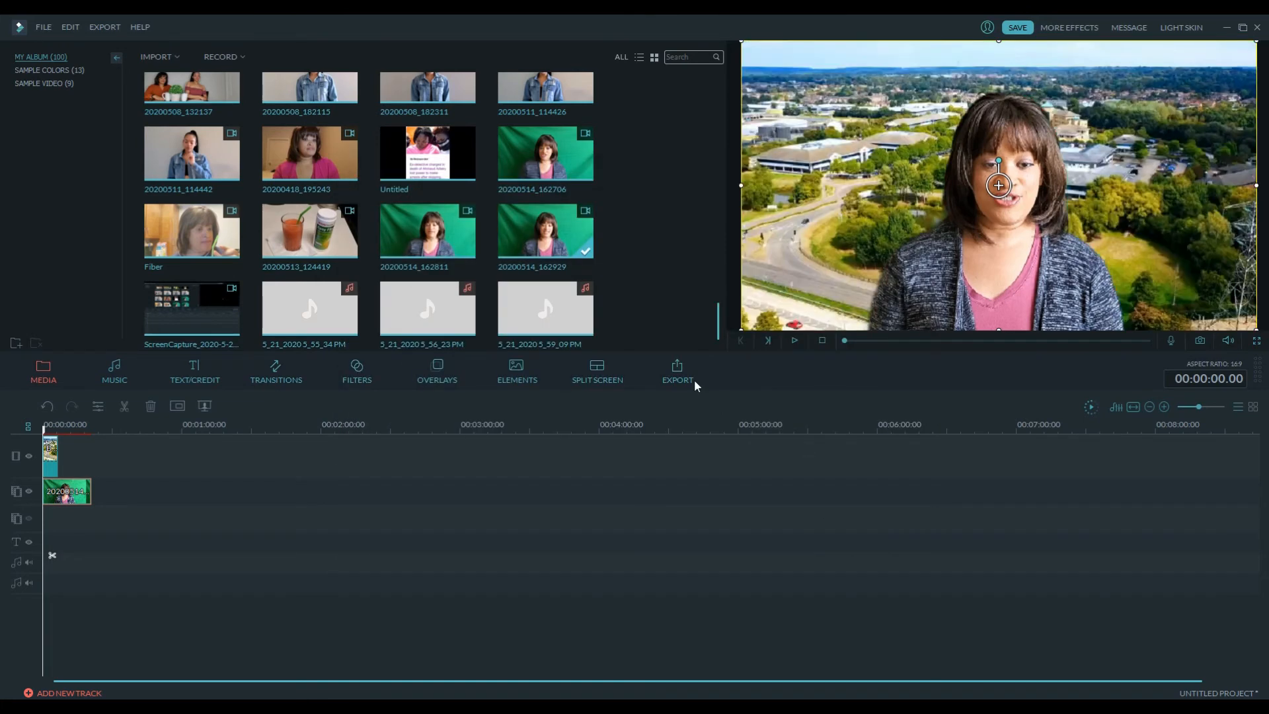
Play the opening of the keyed clip over the business park video from the timeline start and pause it
{"action": "left_click", "coordinate": [53, 456]}
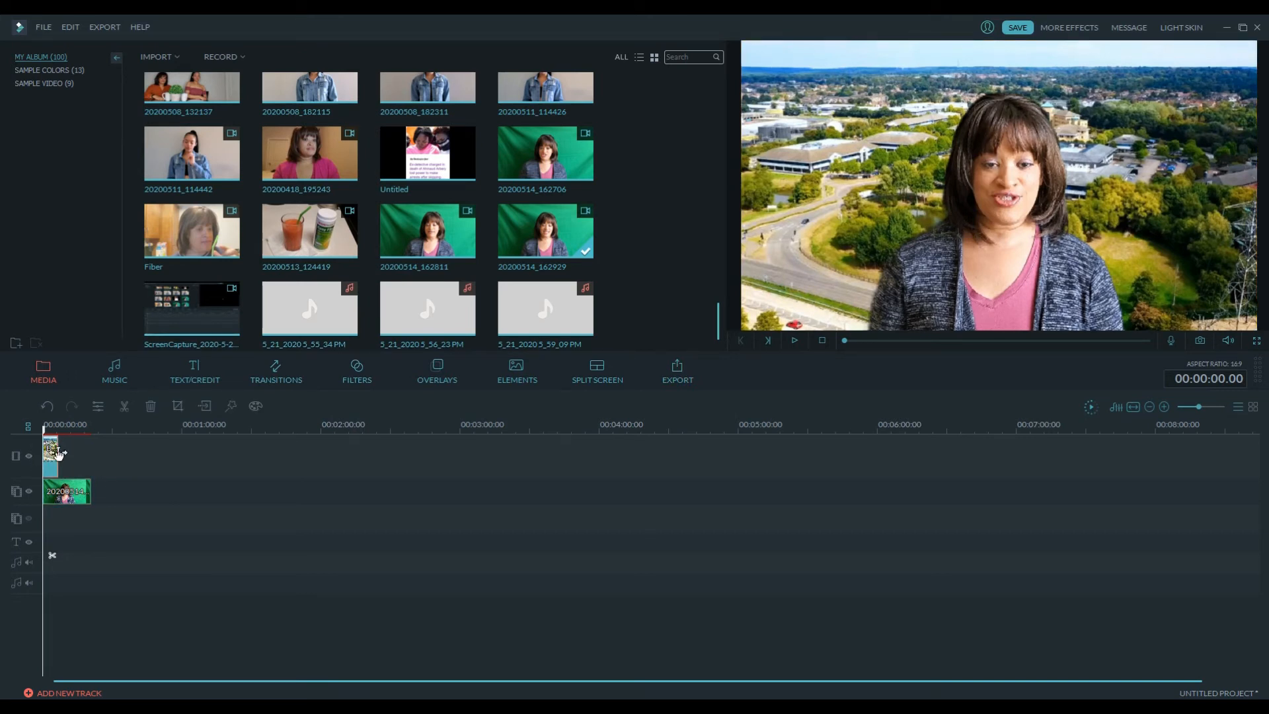
{"action": "left_click_drag", "start_coordinate": [58, 455], "coordinate": [41, 428]}
{"action": "left_click", "coordinate": [66, 553]}
{"action": "left_click", "coordinate": [795, 340]}
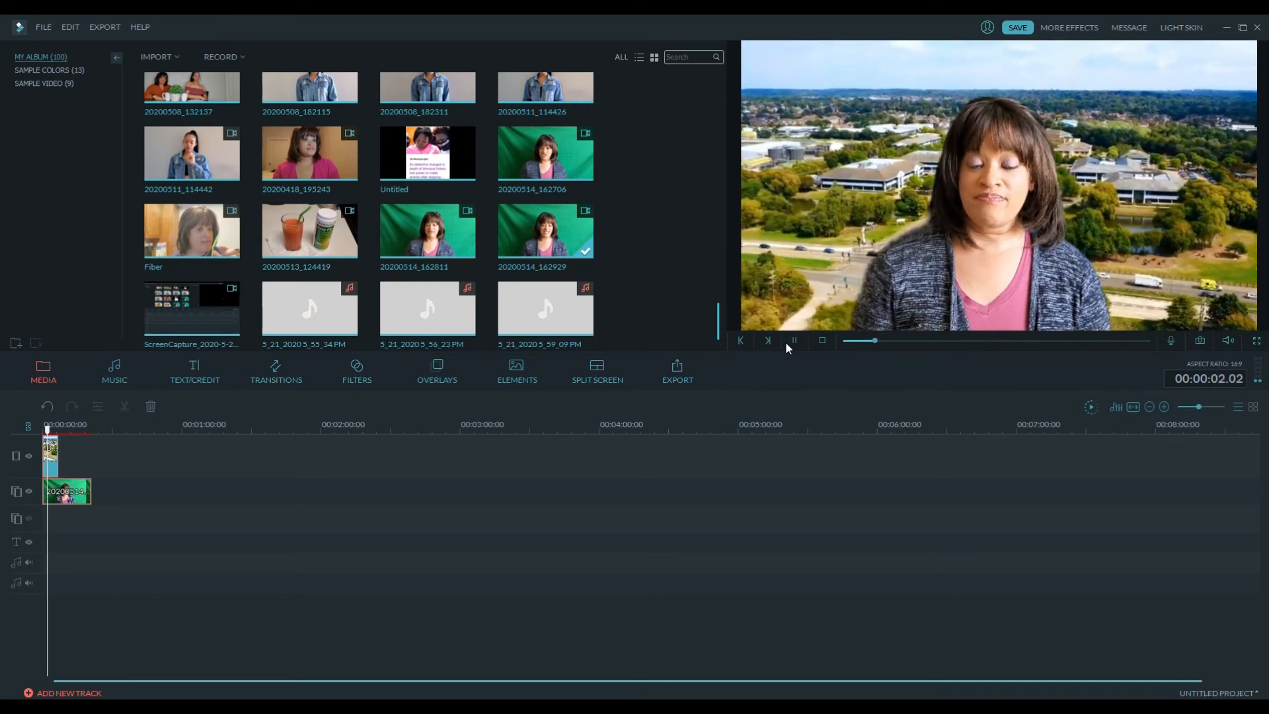
{"action": "left_click", "coordinate": [792, 340]}
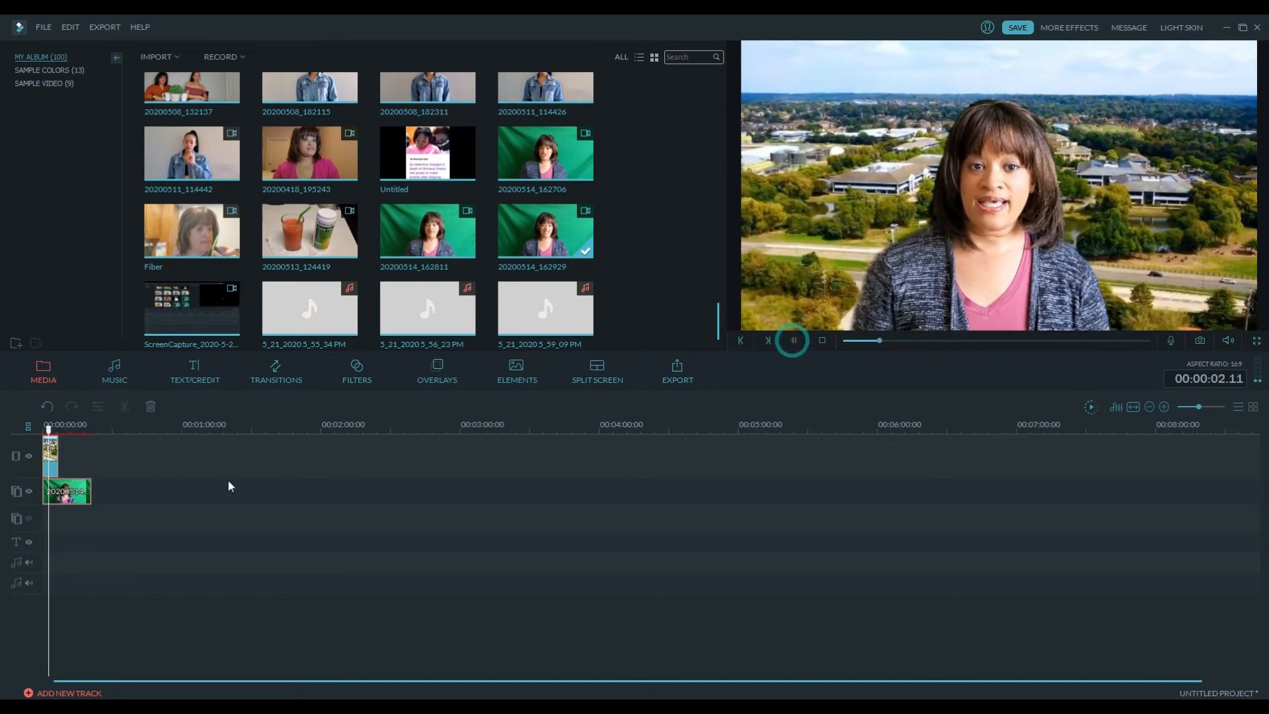
Try again to stretch the business park clip to the length of the keyed clip
{"action": "left_click", "coordinate": [53, 450]}
{"action": "left_click_drag", "start_coordinate": [59, 452], "coordinate": [116, 459]}
{"action": "left_click", "coordinate": [68, 495]}
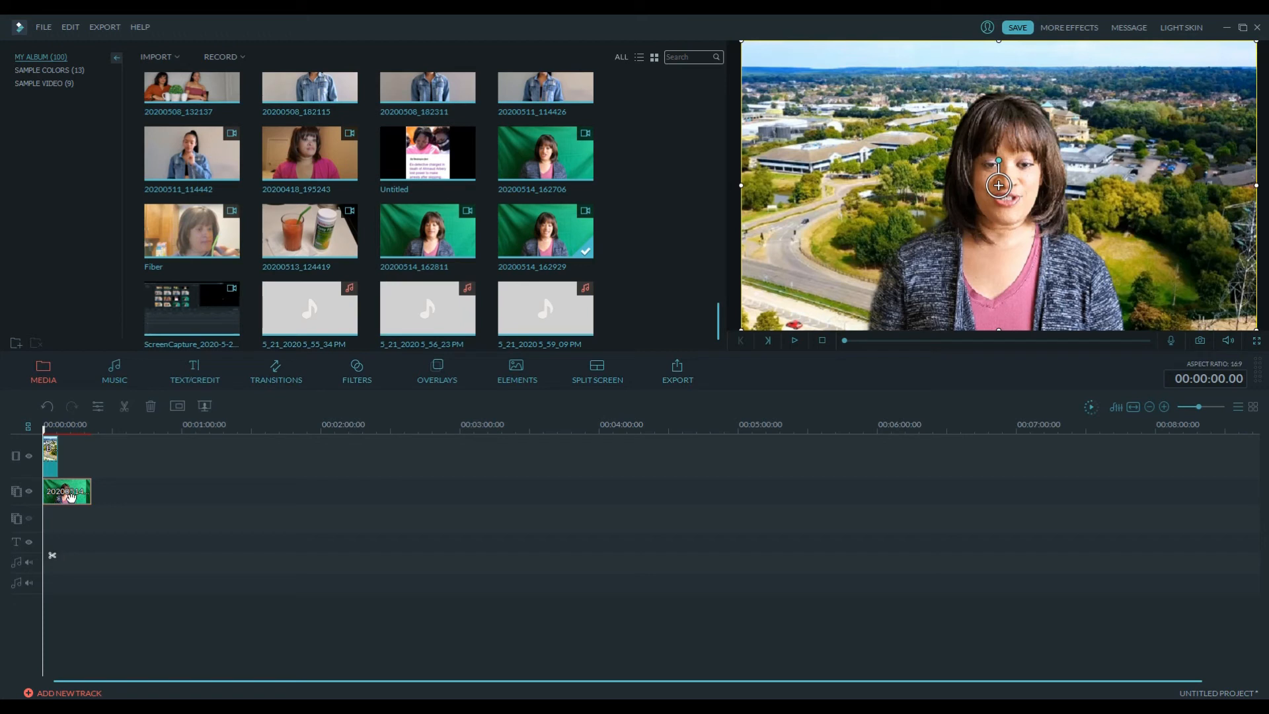
Open the business park clip for editing, set its duration to 21 seconds and accept the change
{"action": "right_click", "coordinate": [67, 499]}
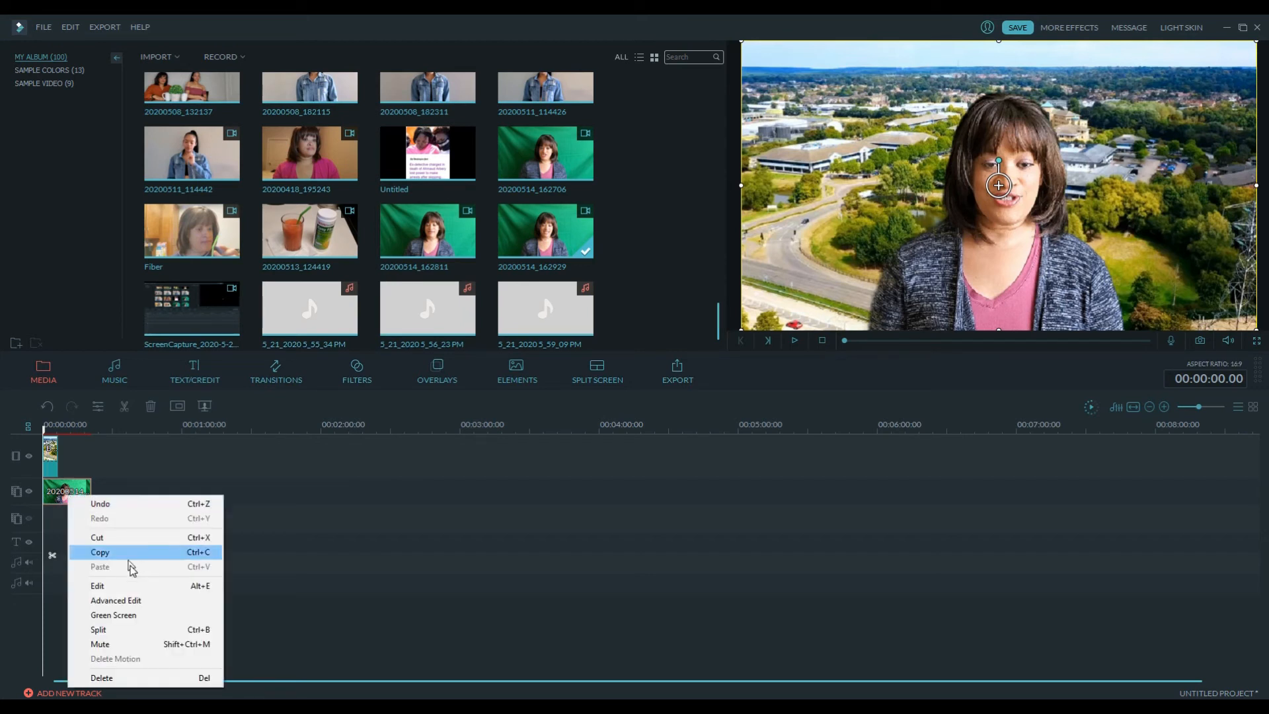
{"action": "left_click", "coordinate": [133, 587]}
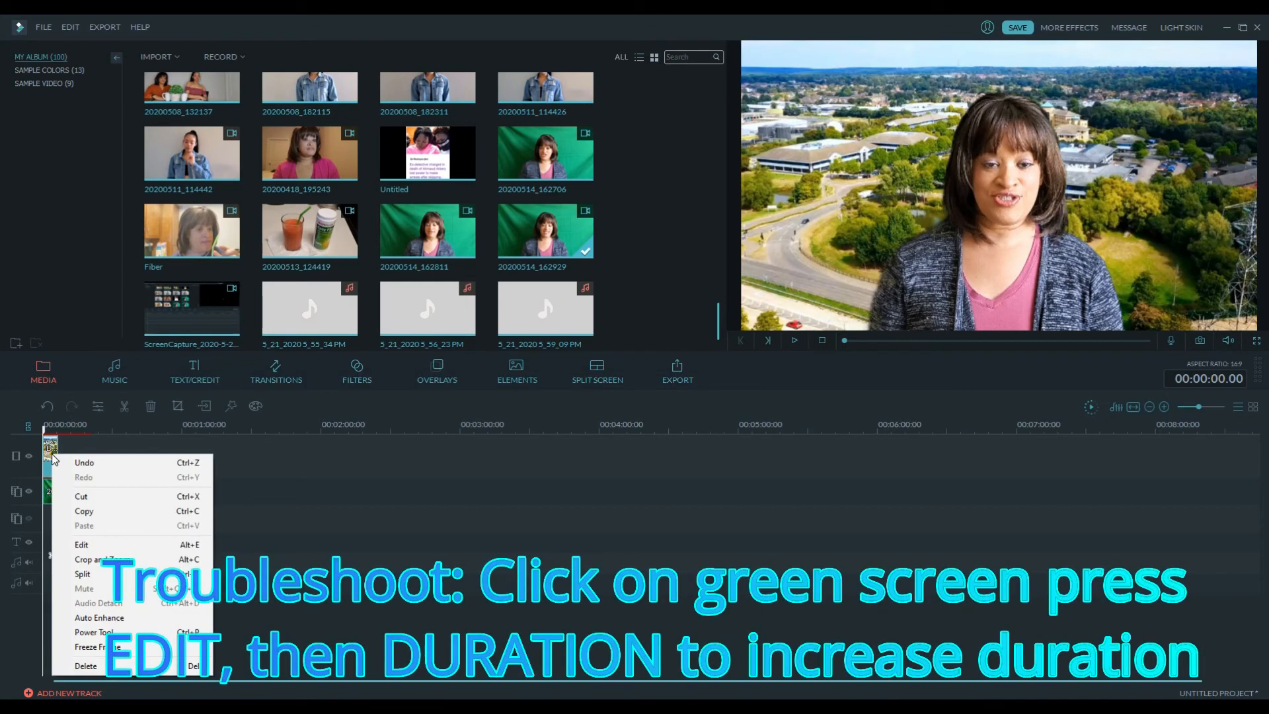
{"action": "left_click", "coordinate": [128, 545]}
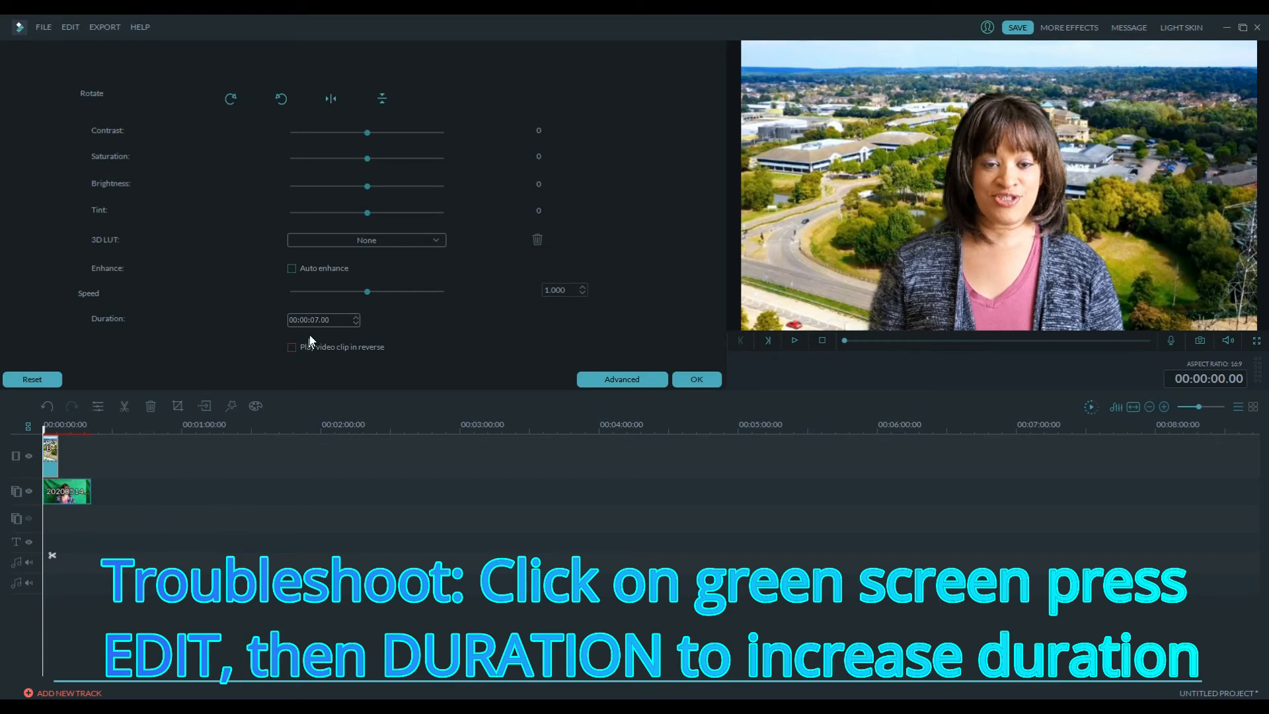
{"action": "left_click", "coordinate": [355, 317]}
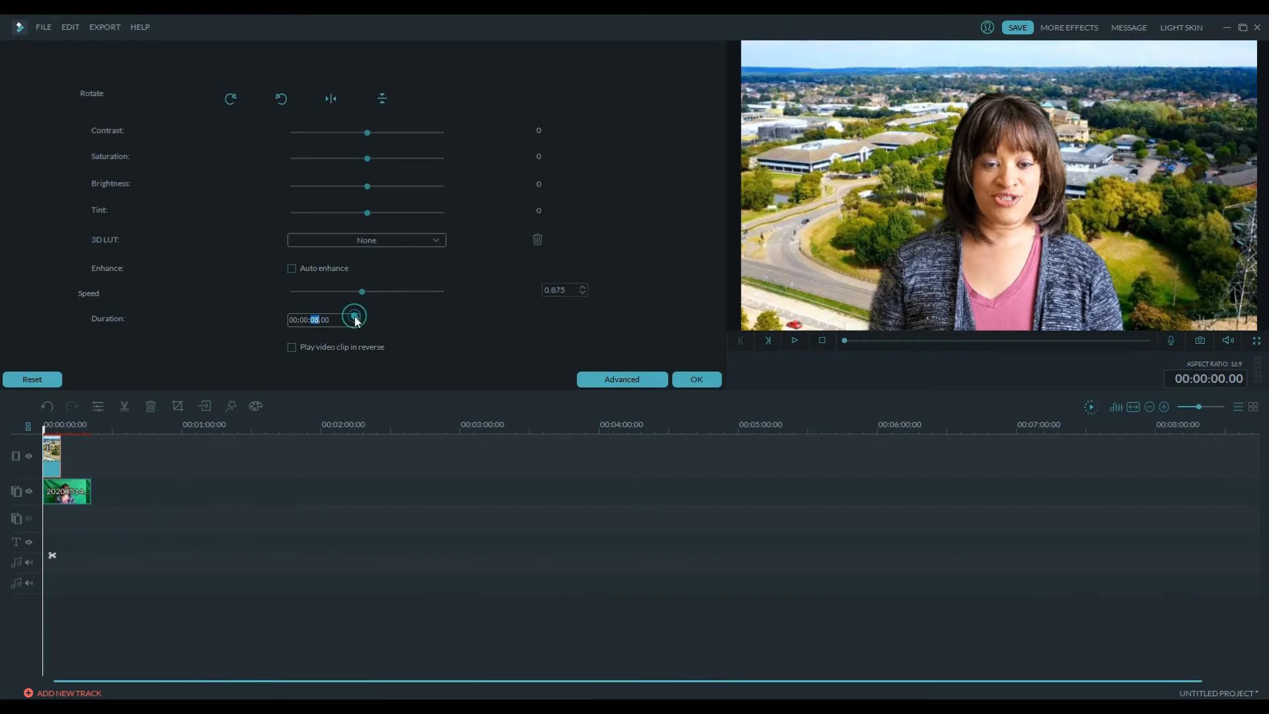
{"action": "left_click", "coordinate": [356, 316]}
{"action": "left_click", "coordinate": [355, 317]}
{"action": "left_click", "coordinate": [355, 316]}
{"action": "left_click", "coordinate": [356, 317]}
{"action": "left_click", "coordinate": [355, 316]}
{"action": "left_click", "coordinate": [356, 316]}
{"action": "left_click", "coordinate": [356, 318]}
{"action": "left_click", "coordinate": [357, 319]}
{"action": "left_click", "coordinate": [357, 318]}
{"action": "left_click", "coordinate": [357, 319]}
{"action": "left_click", "coordinate": [357, 318]}
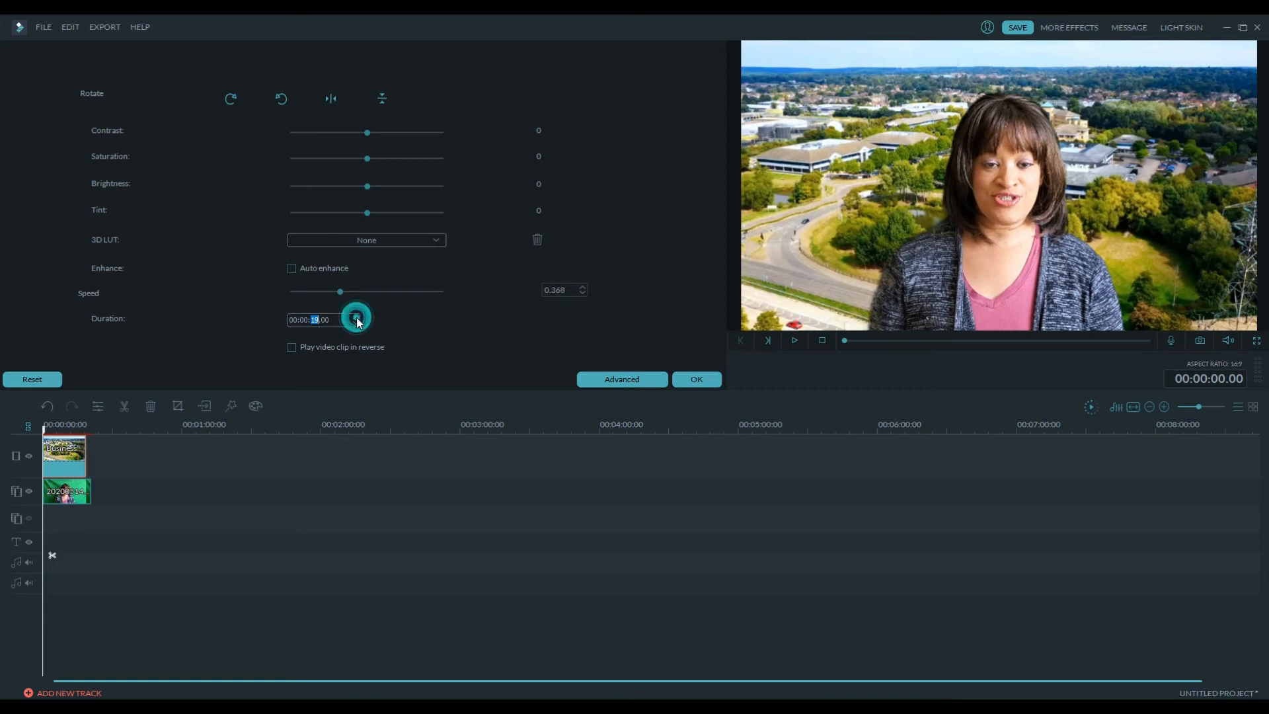
{"action": "left_click", "coordinate": [357, 318]}
{"action": "left_click", "coordinate": [357, 318]}
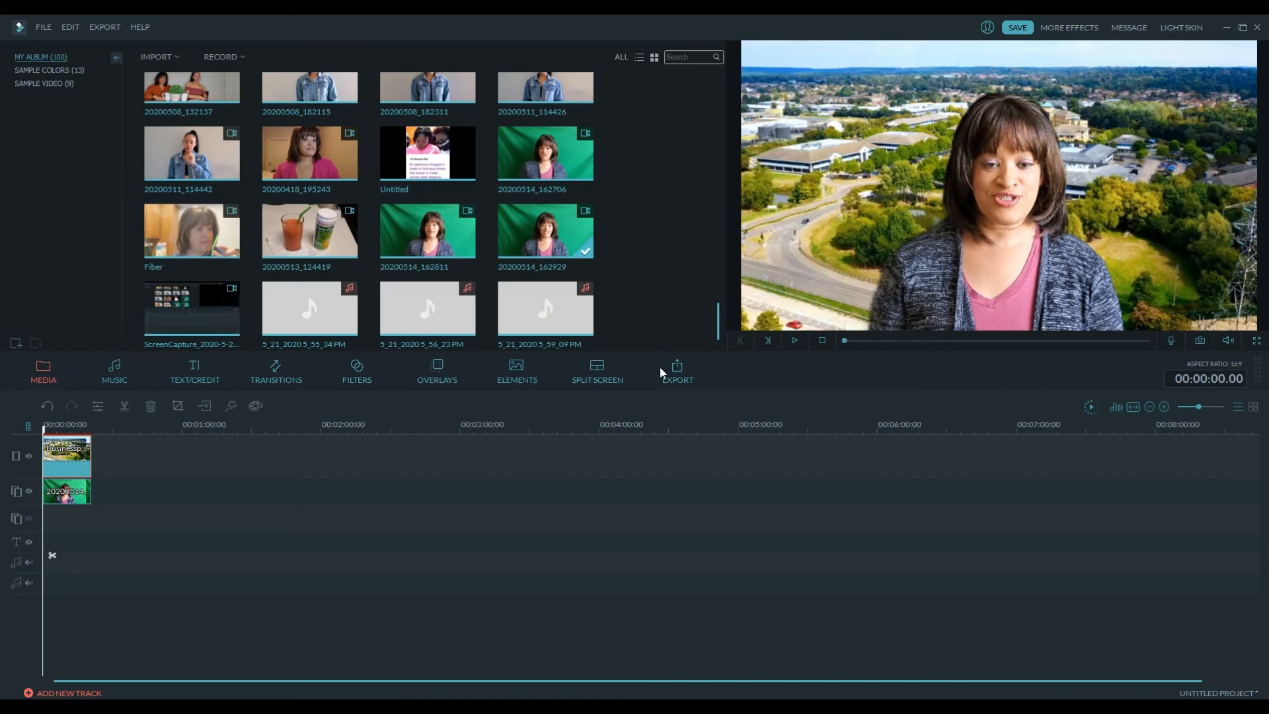
Play the first seconds of the keyed clip over the lengthened business park background and pause the preview
{"action": "left_click", "coordinate": [795, 340]}
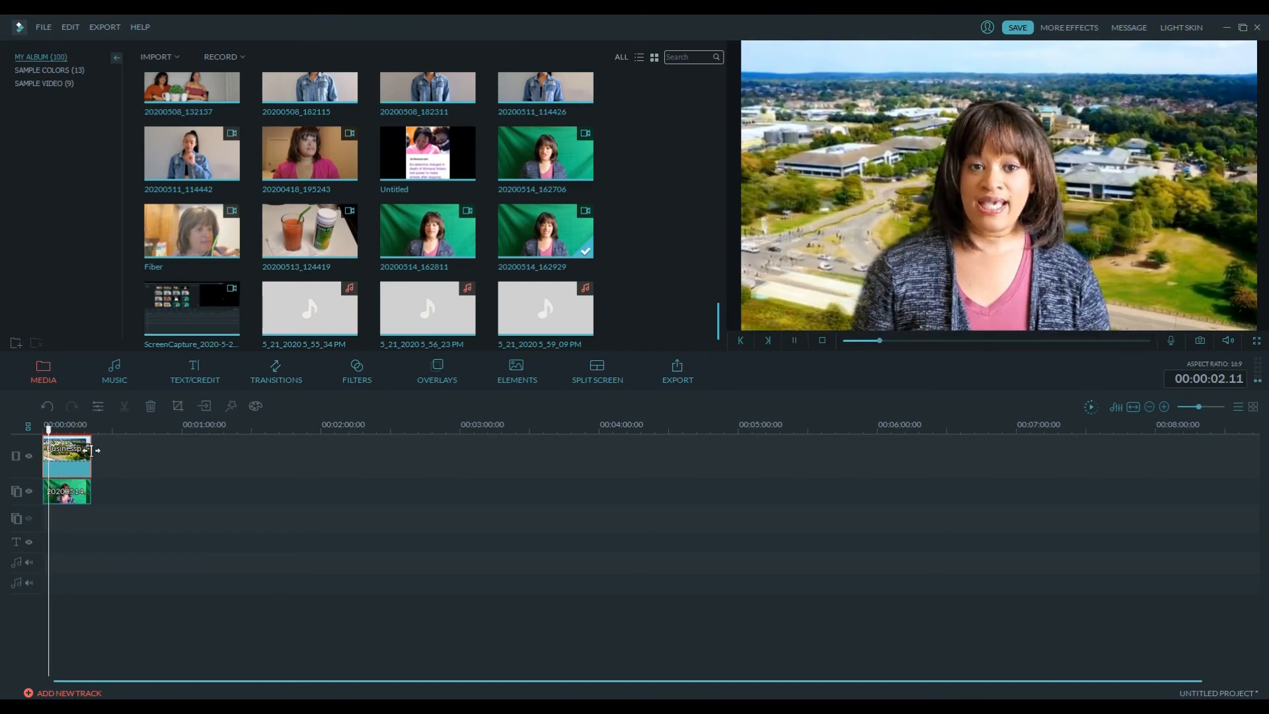
{"action": "left_click", "coordinate": [794, 340]}
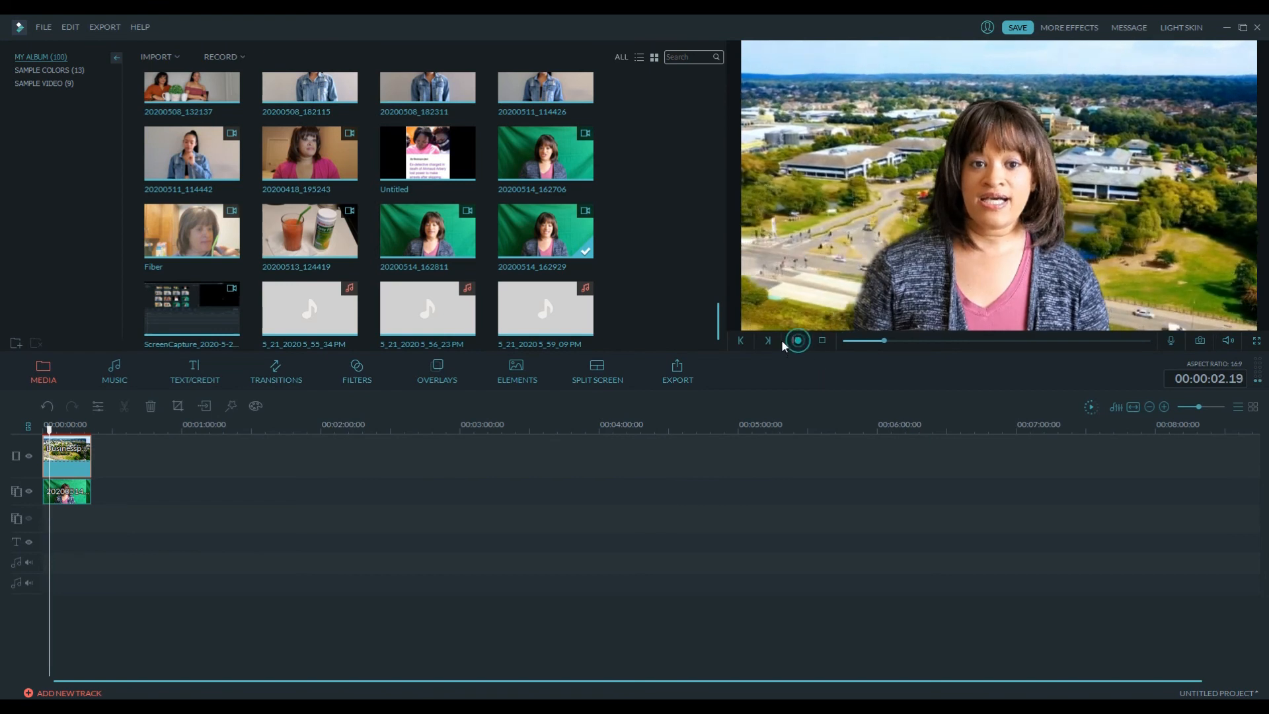
Add the 20190908_141508 clip from the media library to the video track directly after the business park clip
{"action": "scroll", "coordinate": [422, 322], "scroll_direction": "up", "scroll_amount": 3}
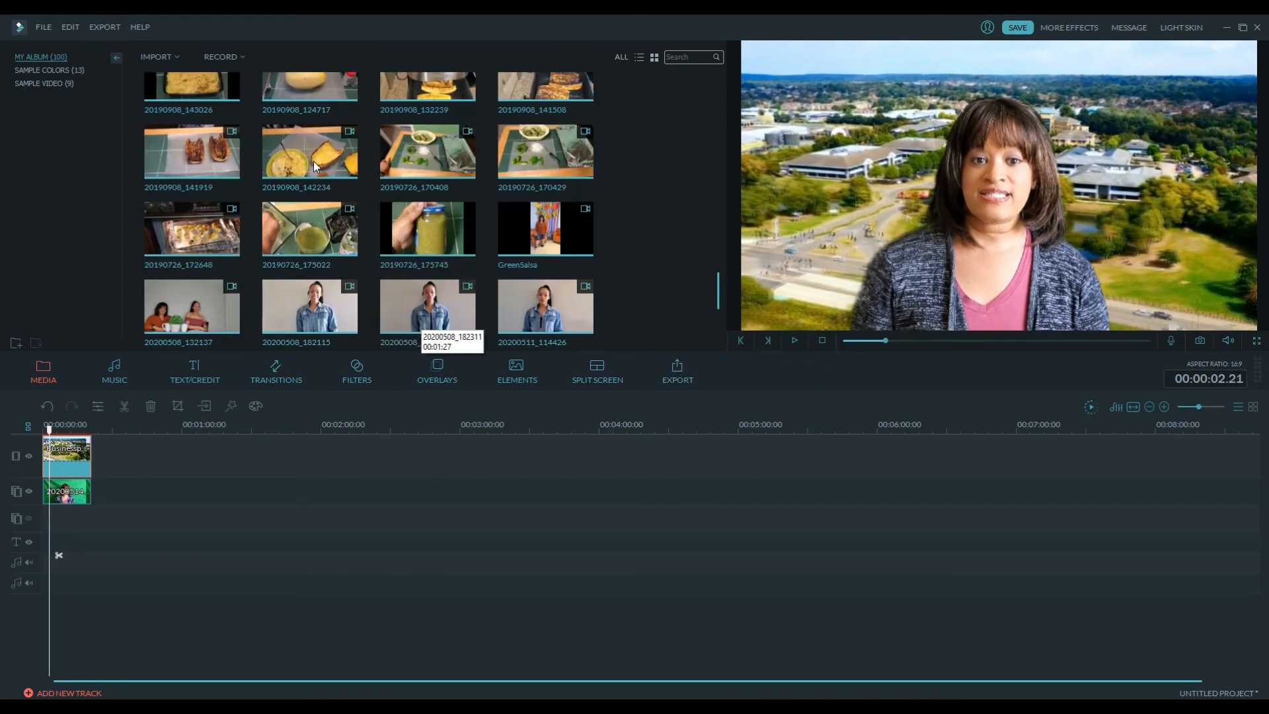
{"action": "scroll", "coordinate": [612, 228], "scroll_direction": "up", "scroll_amount": 3}
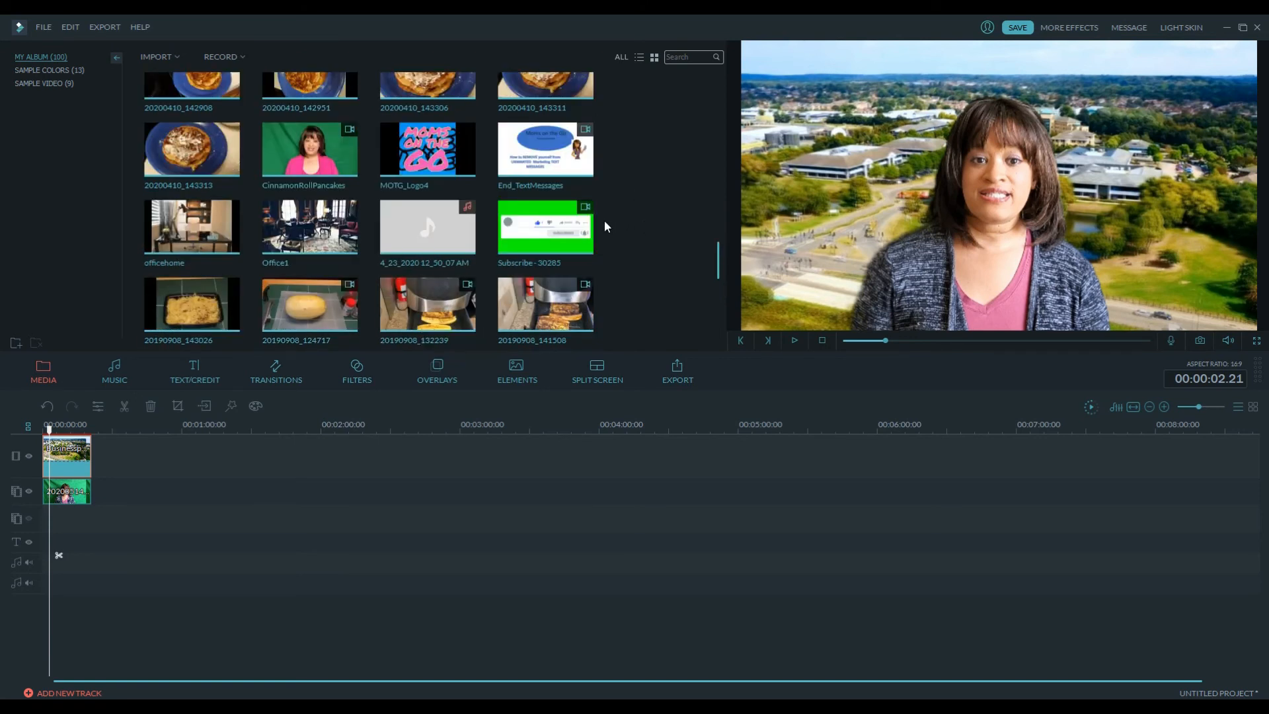
{"action": "mouse_move", "coordinate": [551, 301]}
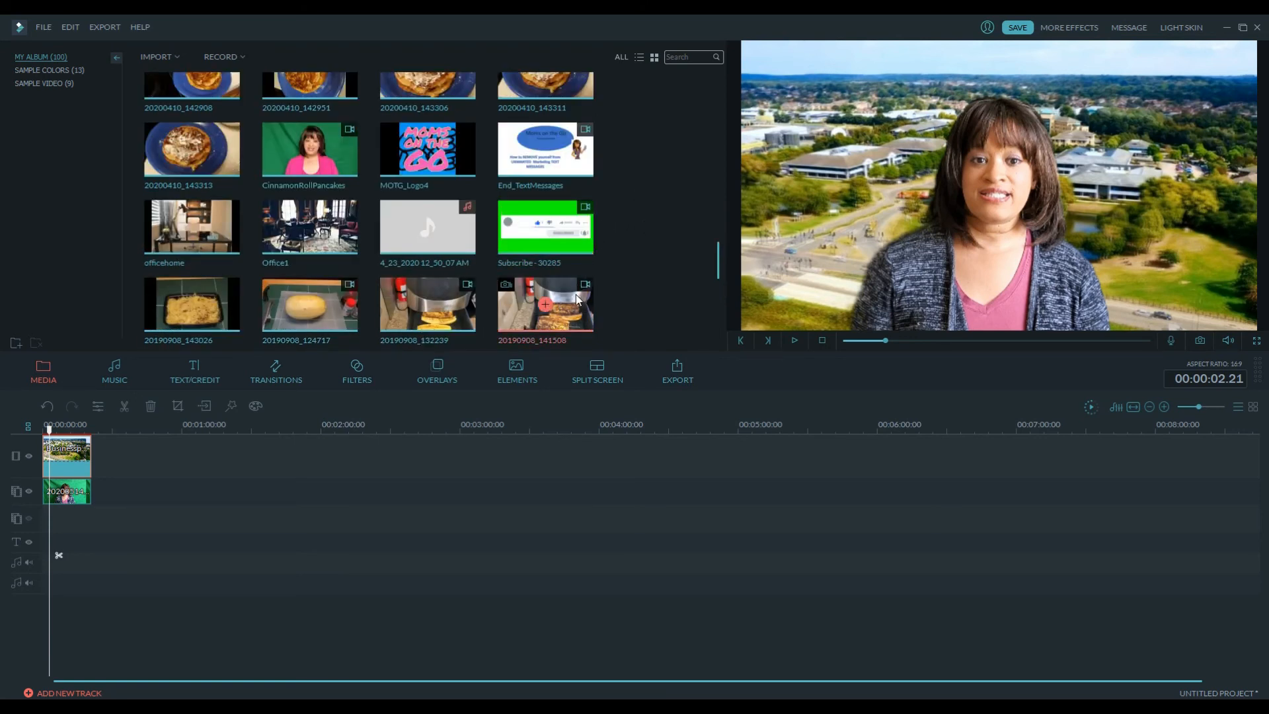
{"action": "left_click_drag", "start_coordinate": [576, 295], "coordinate": [94, 456]}
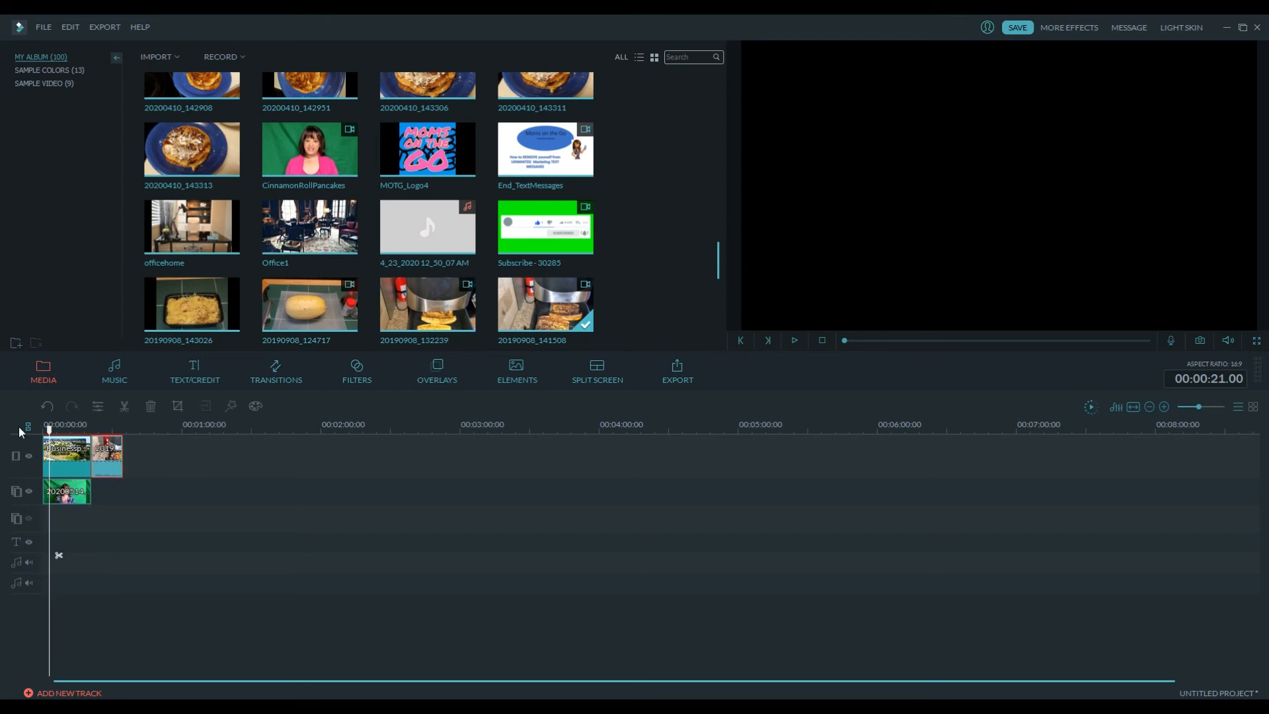
Scrub past the end of the business park clip, briefly play the added food clip and return to the timeline start
{"action": "left_click_drag", "start_coordinate": [49, 426], "coordinate": [86, 428]}
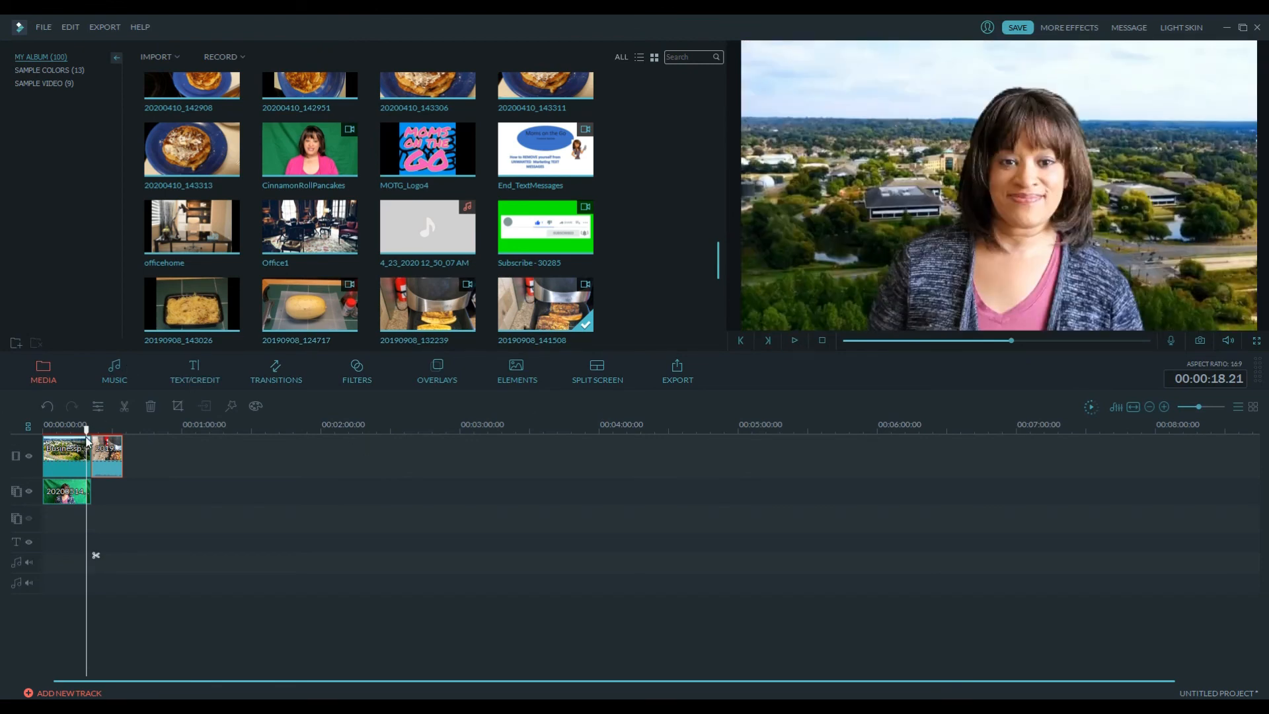
{"action": "left_click_drag", "start_coordinate": [88, 429], "coordinate": [96, 430]}
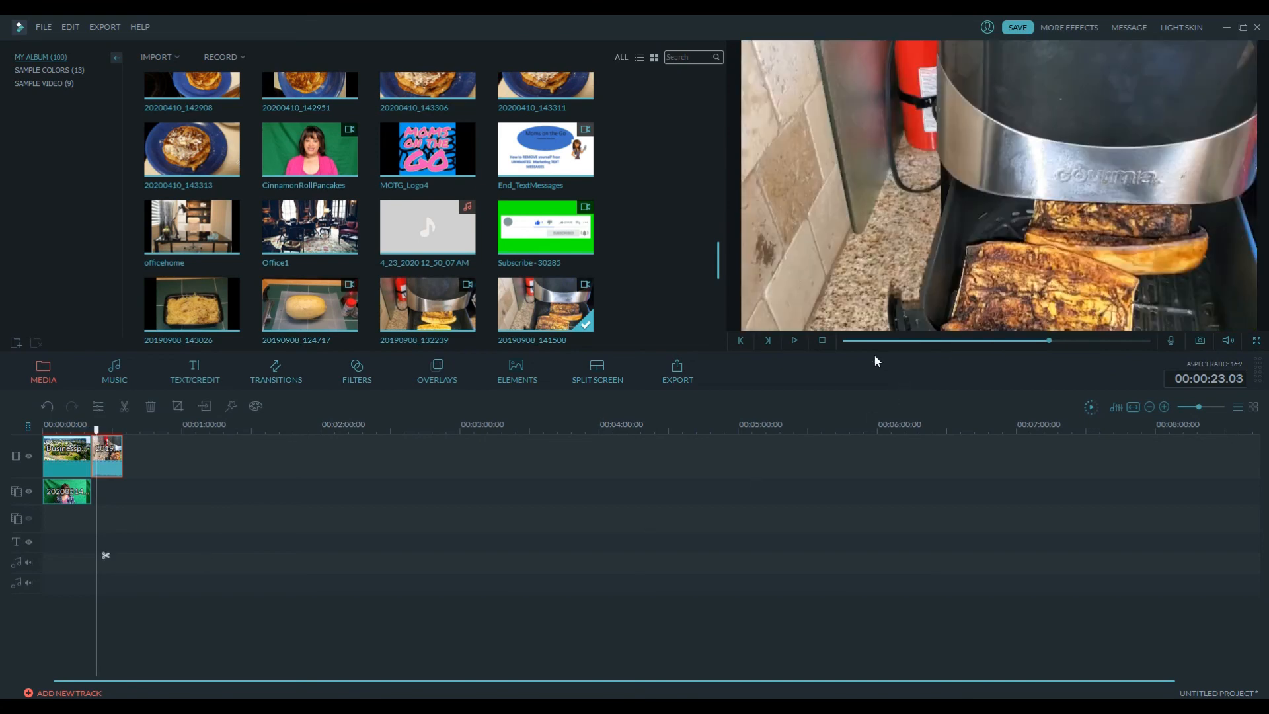
{"action": "left_click", "coordinate": [795, 340]}
{"action": "left_click", "coordinate": [793, 341]}
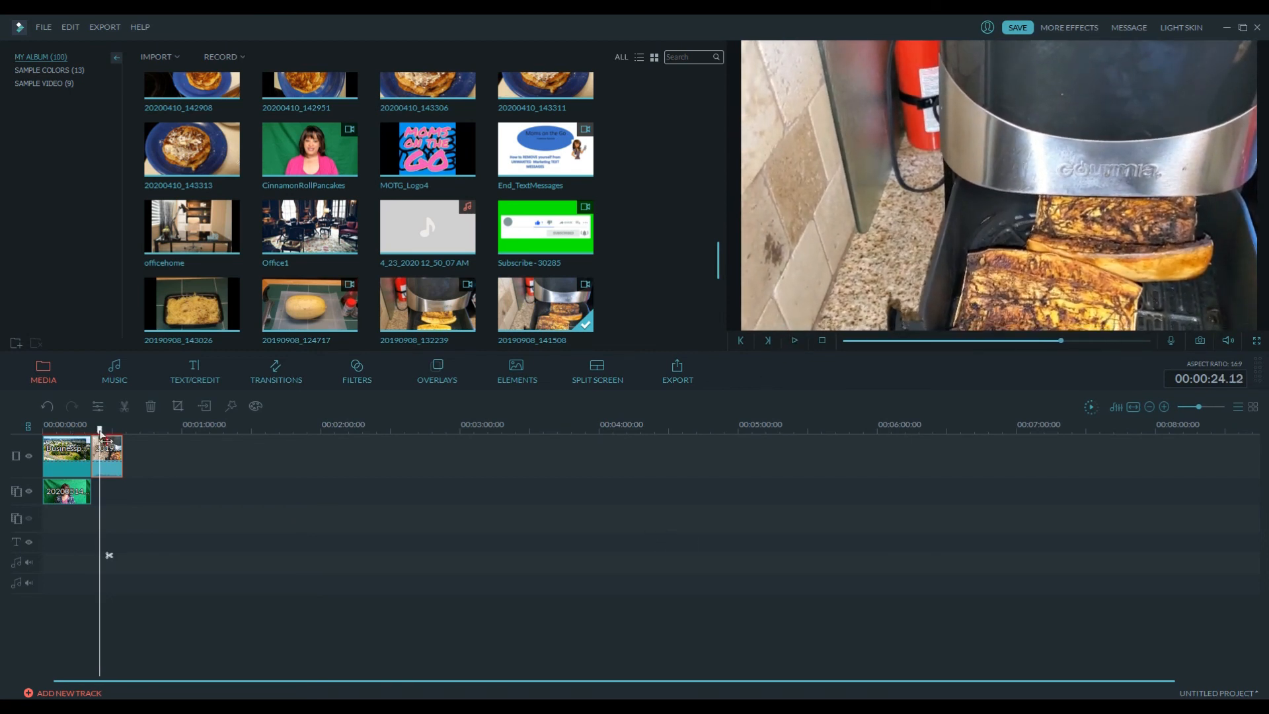
{"action": "left_click_drag", "start_coordinate": [100, 429], "coordinate": [43, 438]}
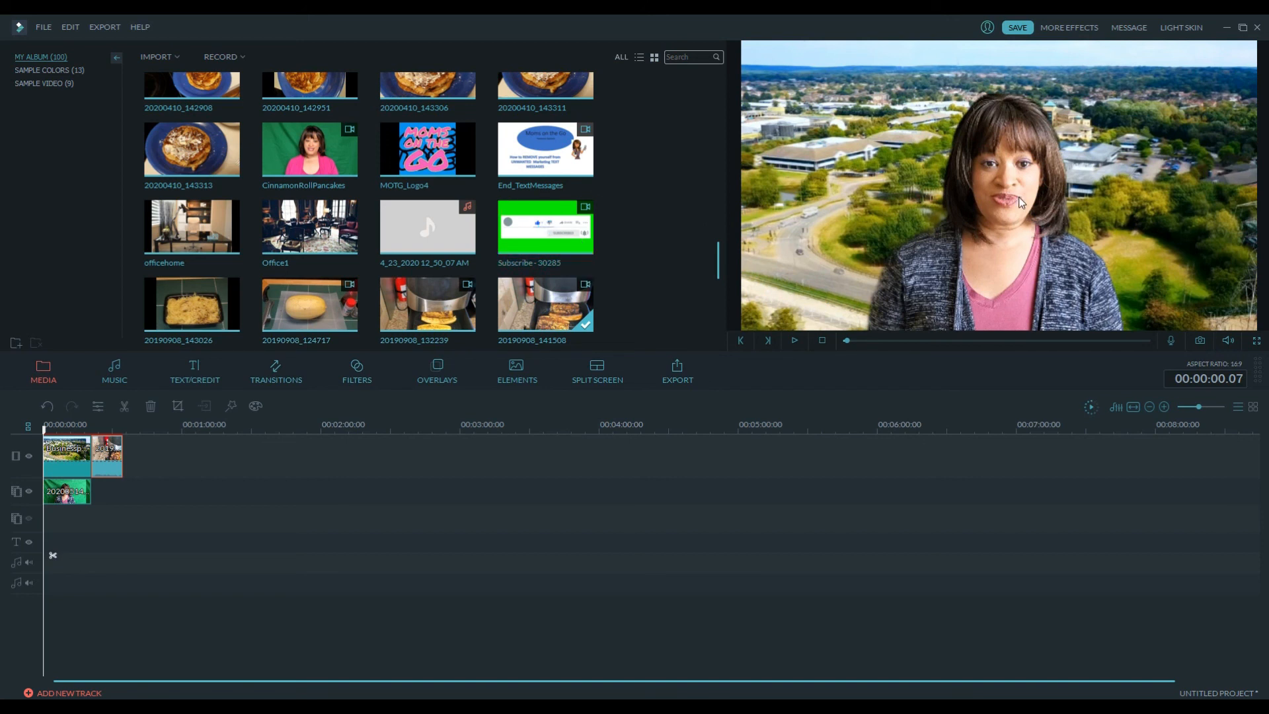
Review the Green Screen settings of the picture-in-picture clip and accept them with its parts kept transparent
{"action": "left_click", "coordinate": [82, 500]}
{"action": "left_click", "coordinate": [81, 499]}
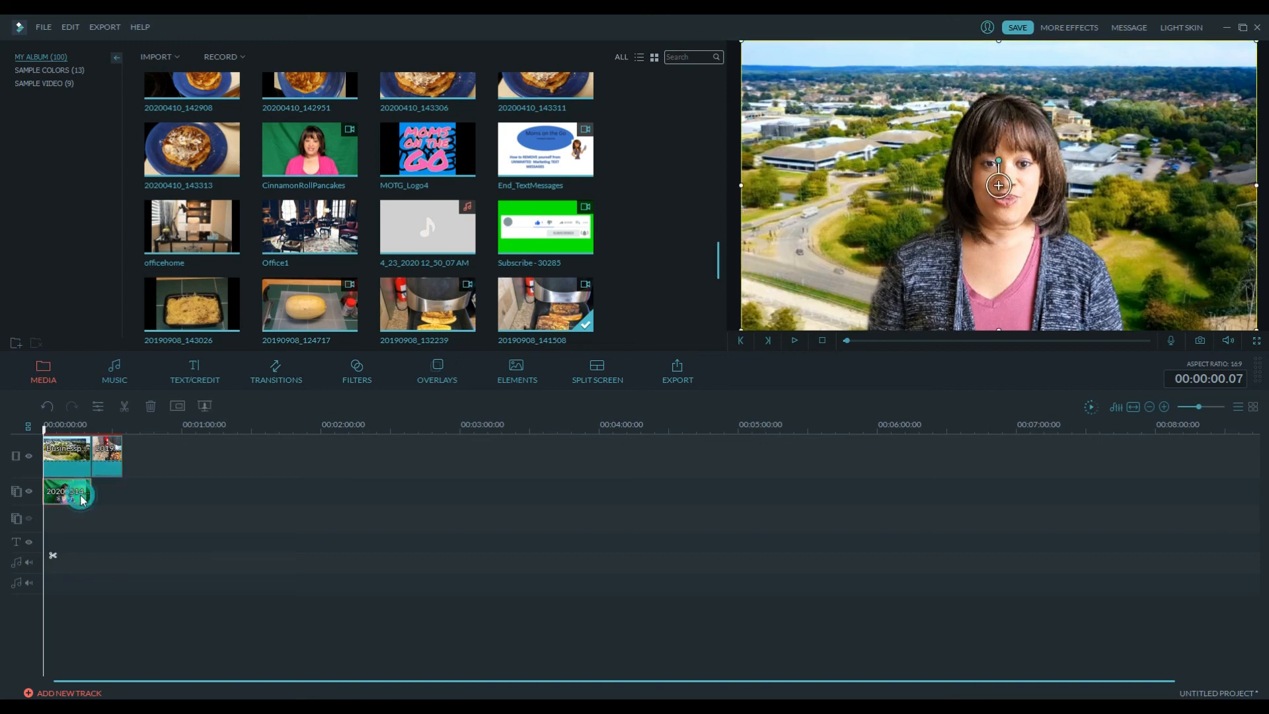
{"action": "right_click", "coordinate": [82, 499]}
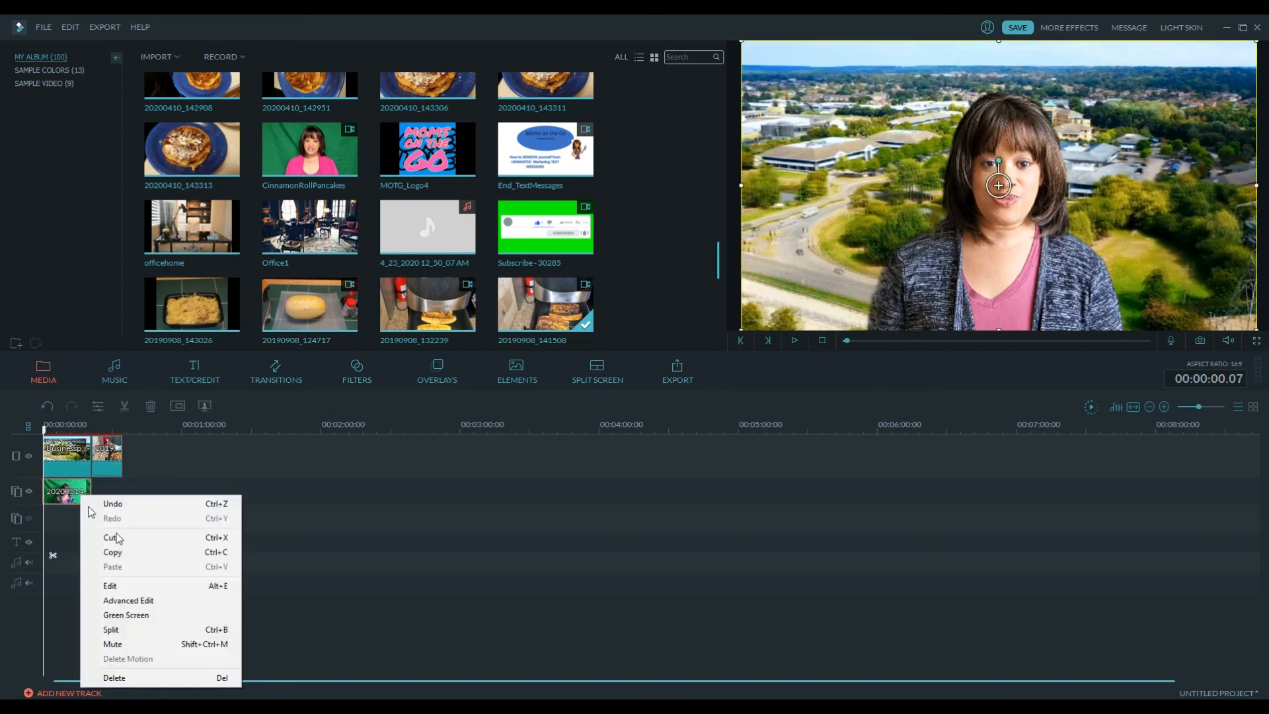
{"action": "left_click", "coordinate": [148, 616]}
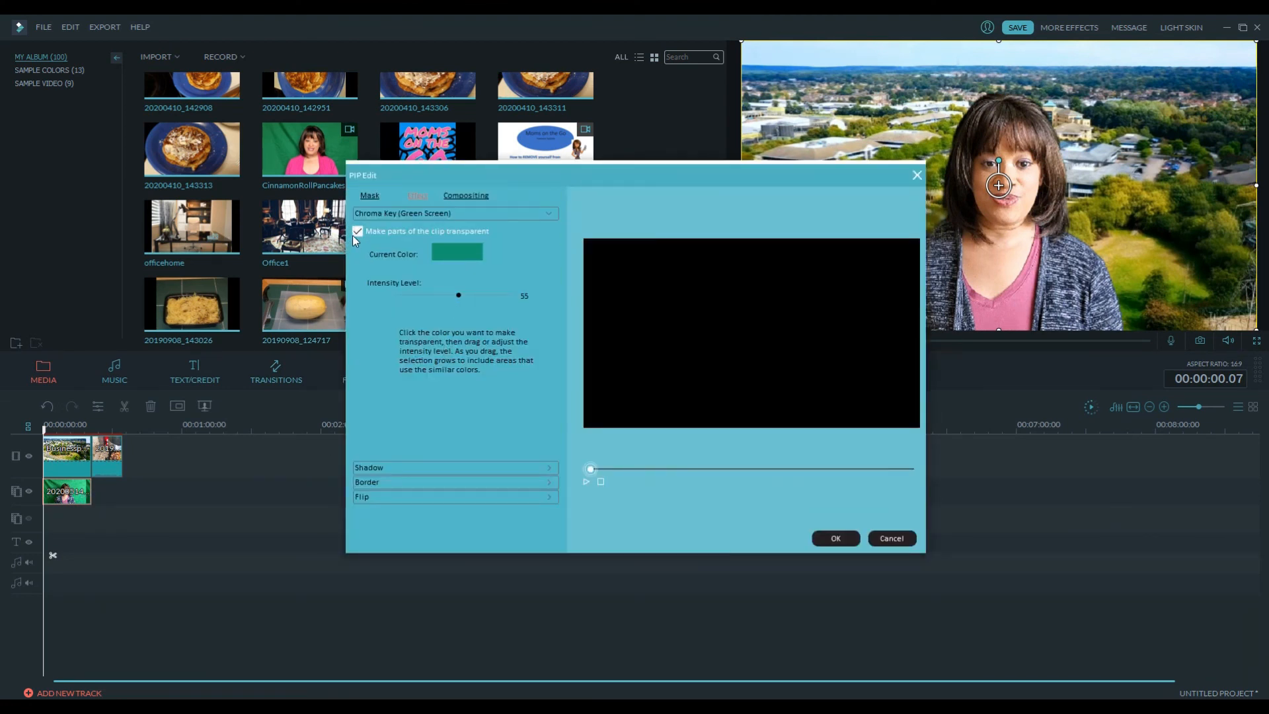
{"action": "left_click", "coordinate": [840, 538]}
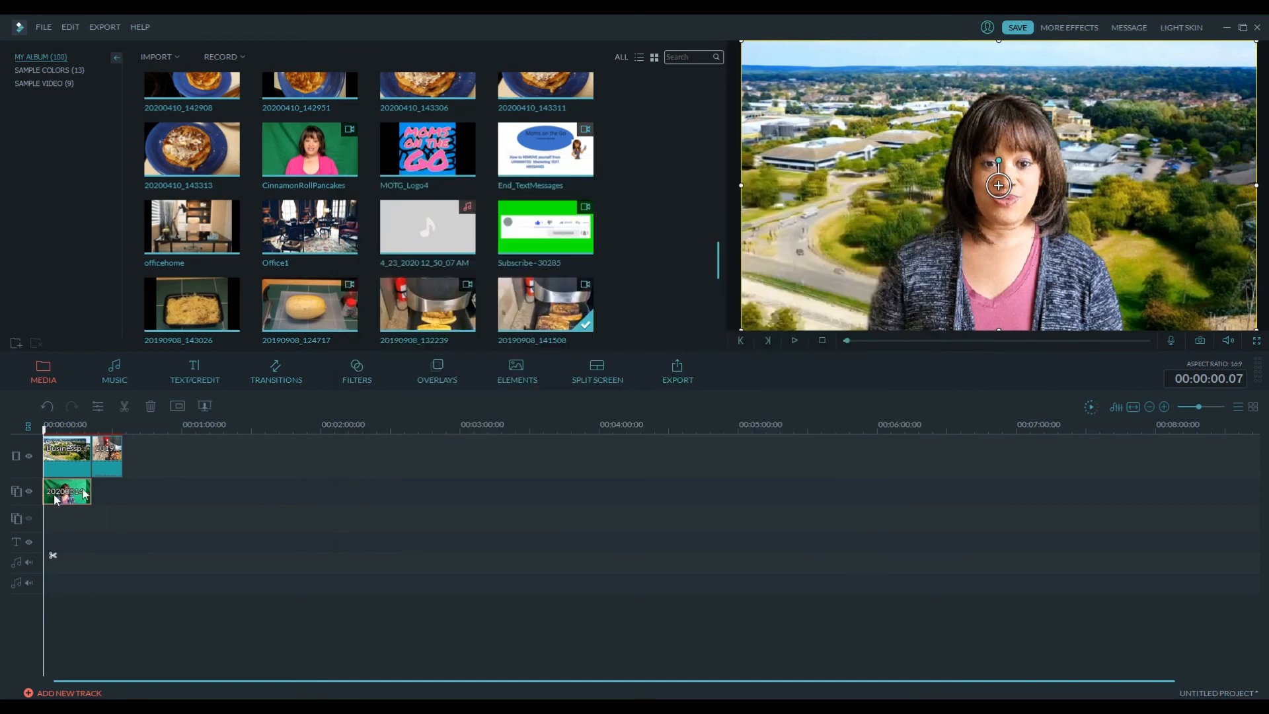